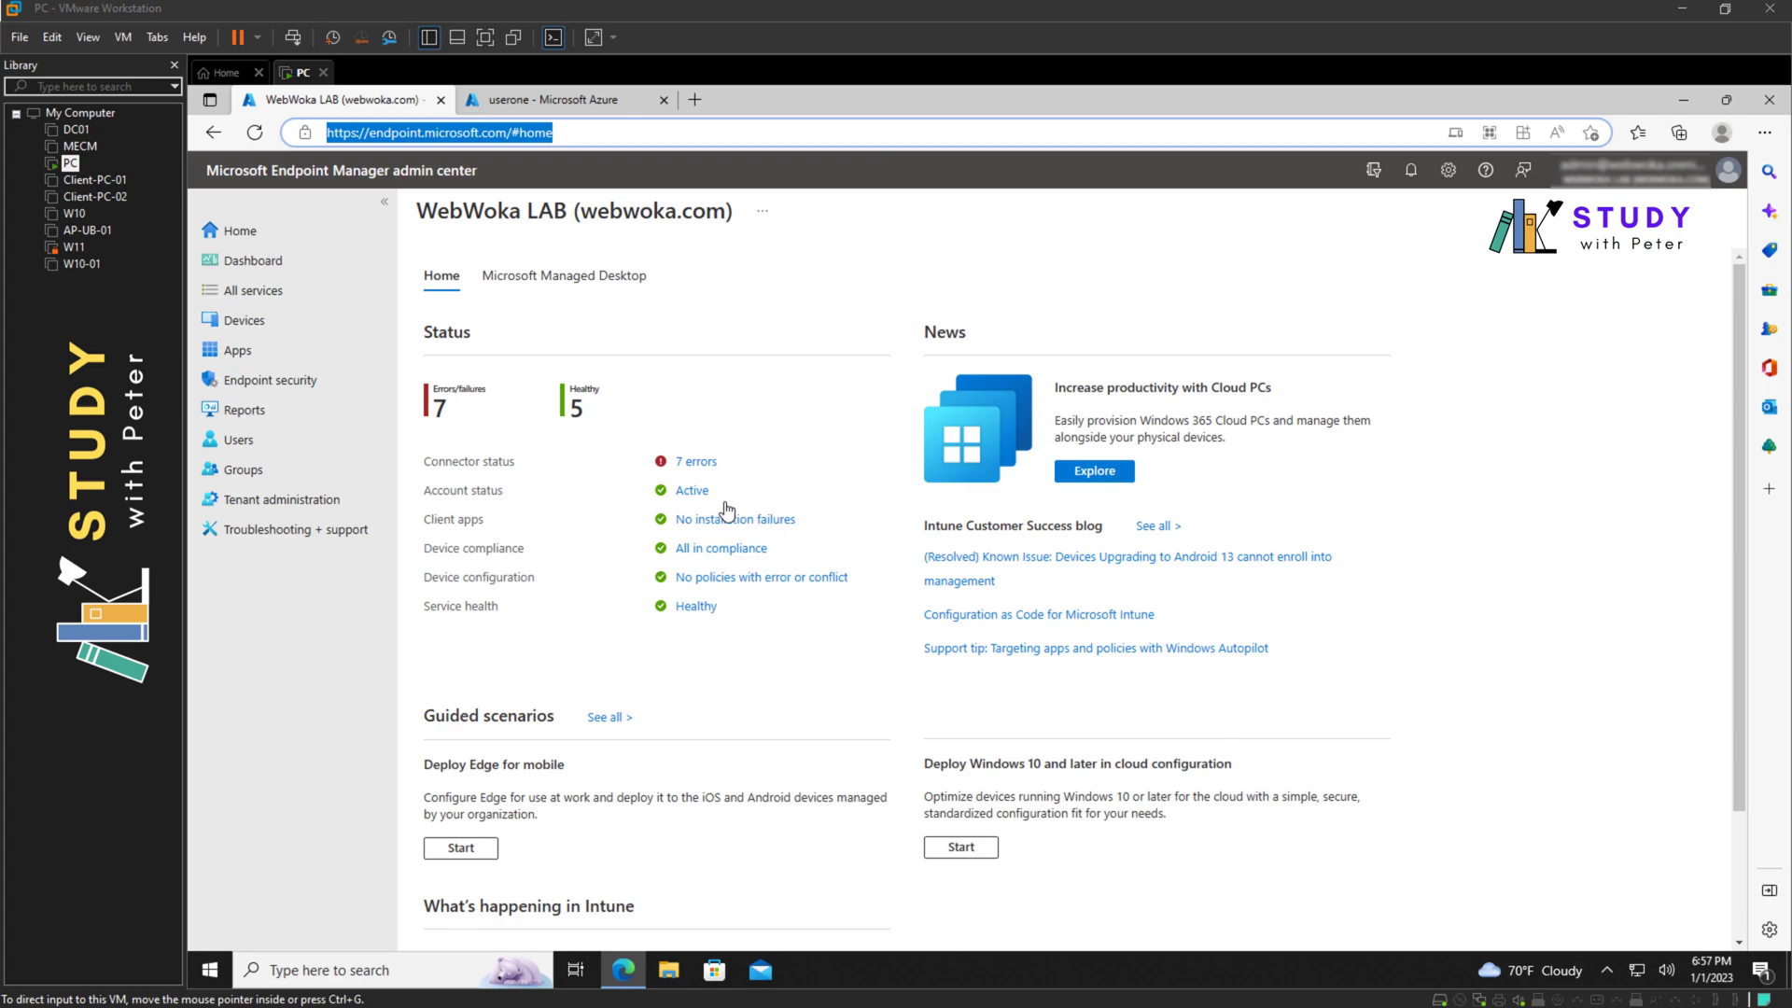
# - Start a new group from Groups and name it AutoPilot
pyautogui.click(247, 474)
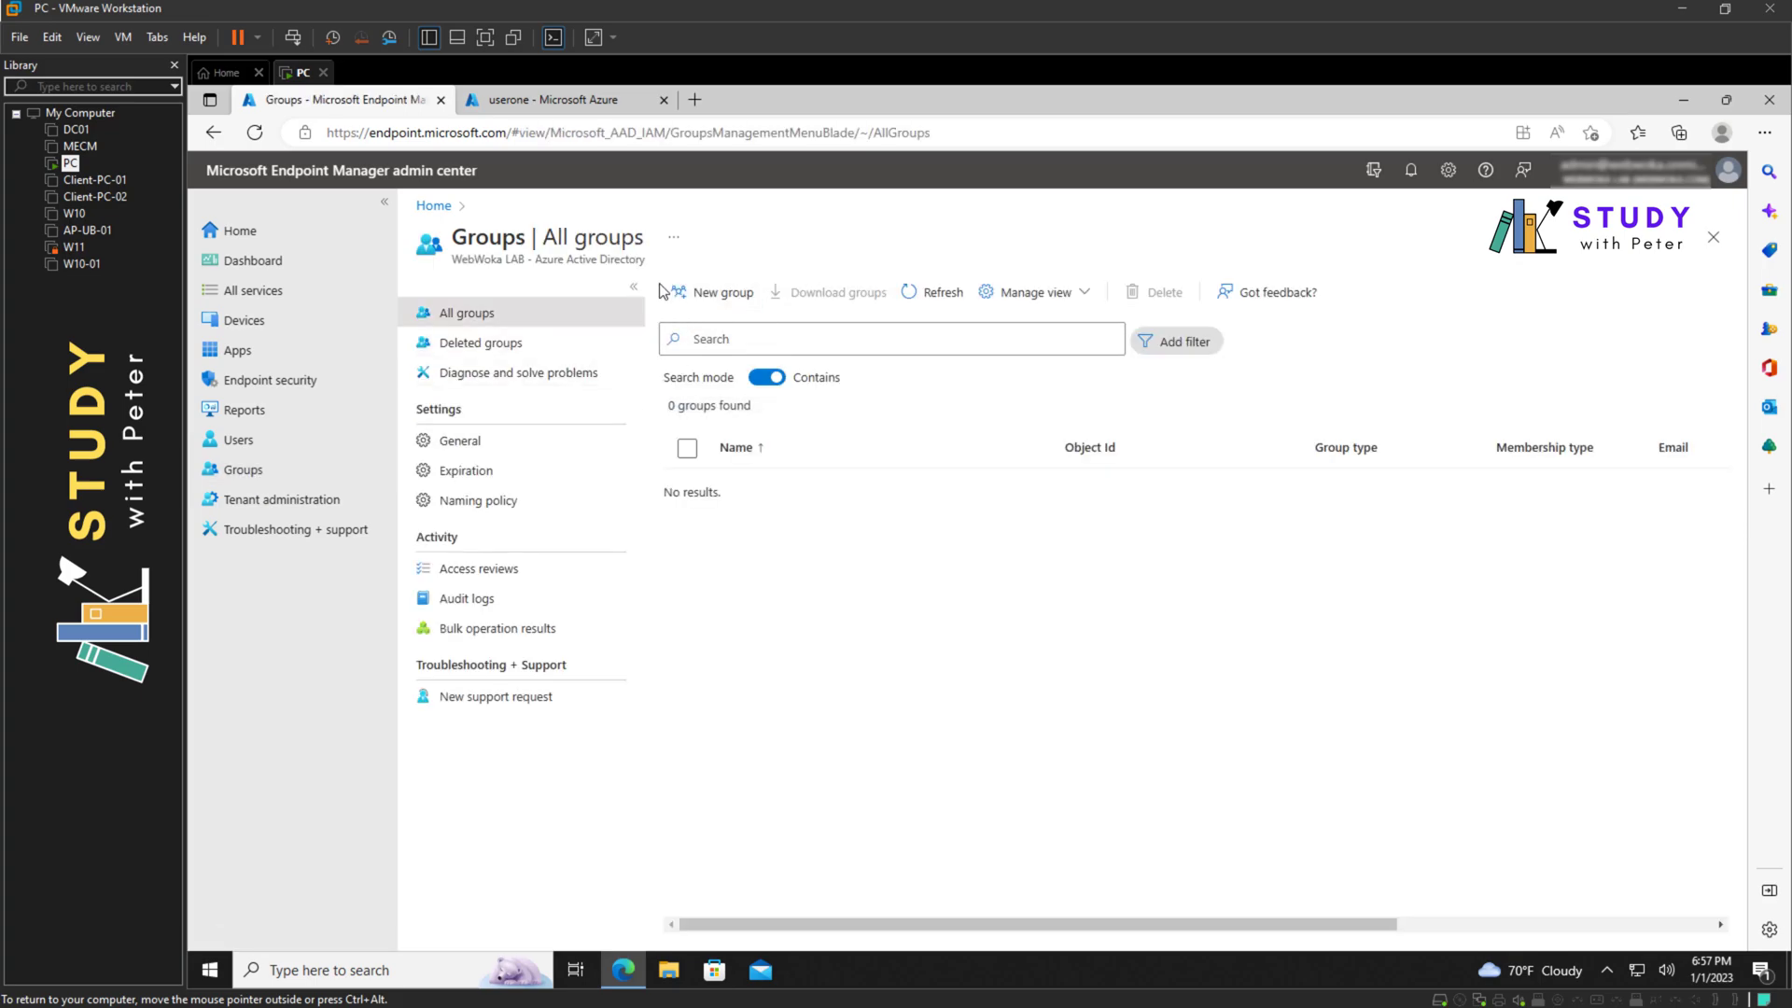
pyautogui.click(721, 294)
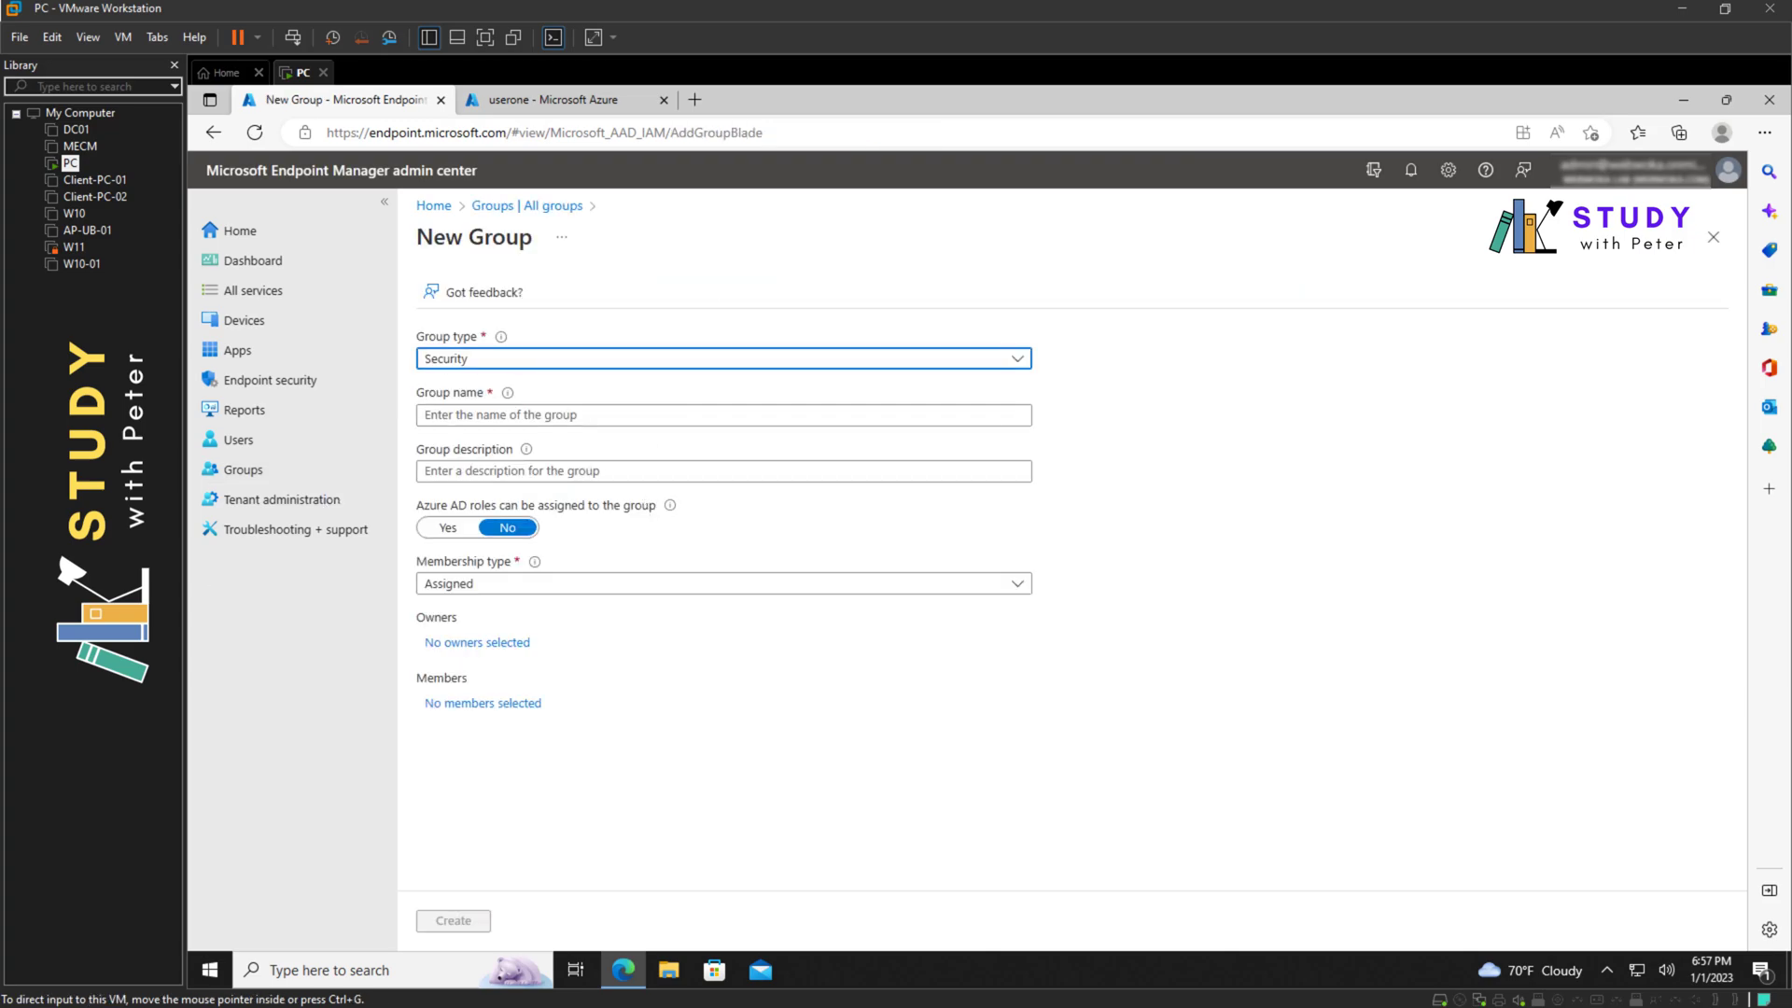
pyautogui.click(574, 416)
pyautogui.click(574, 416)
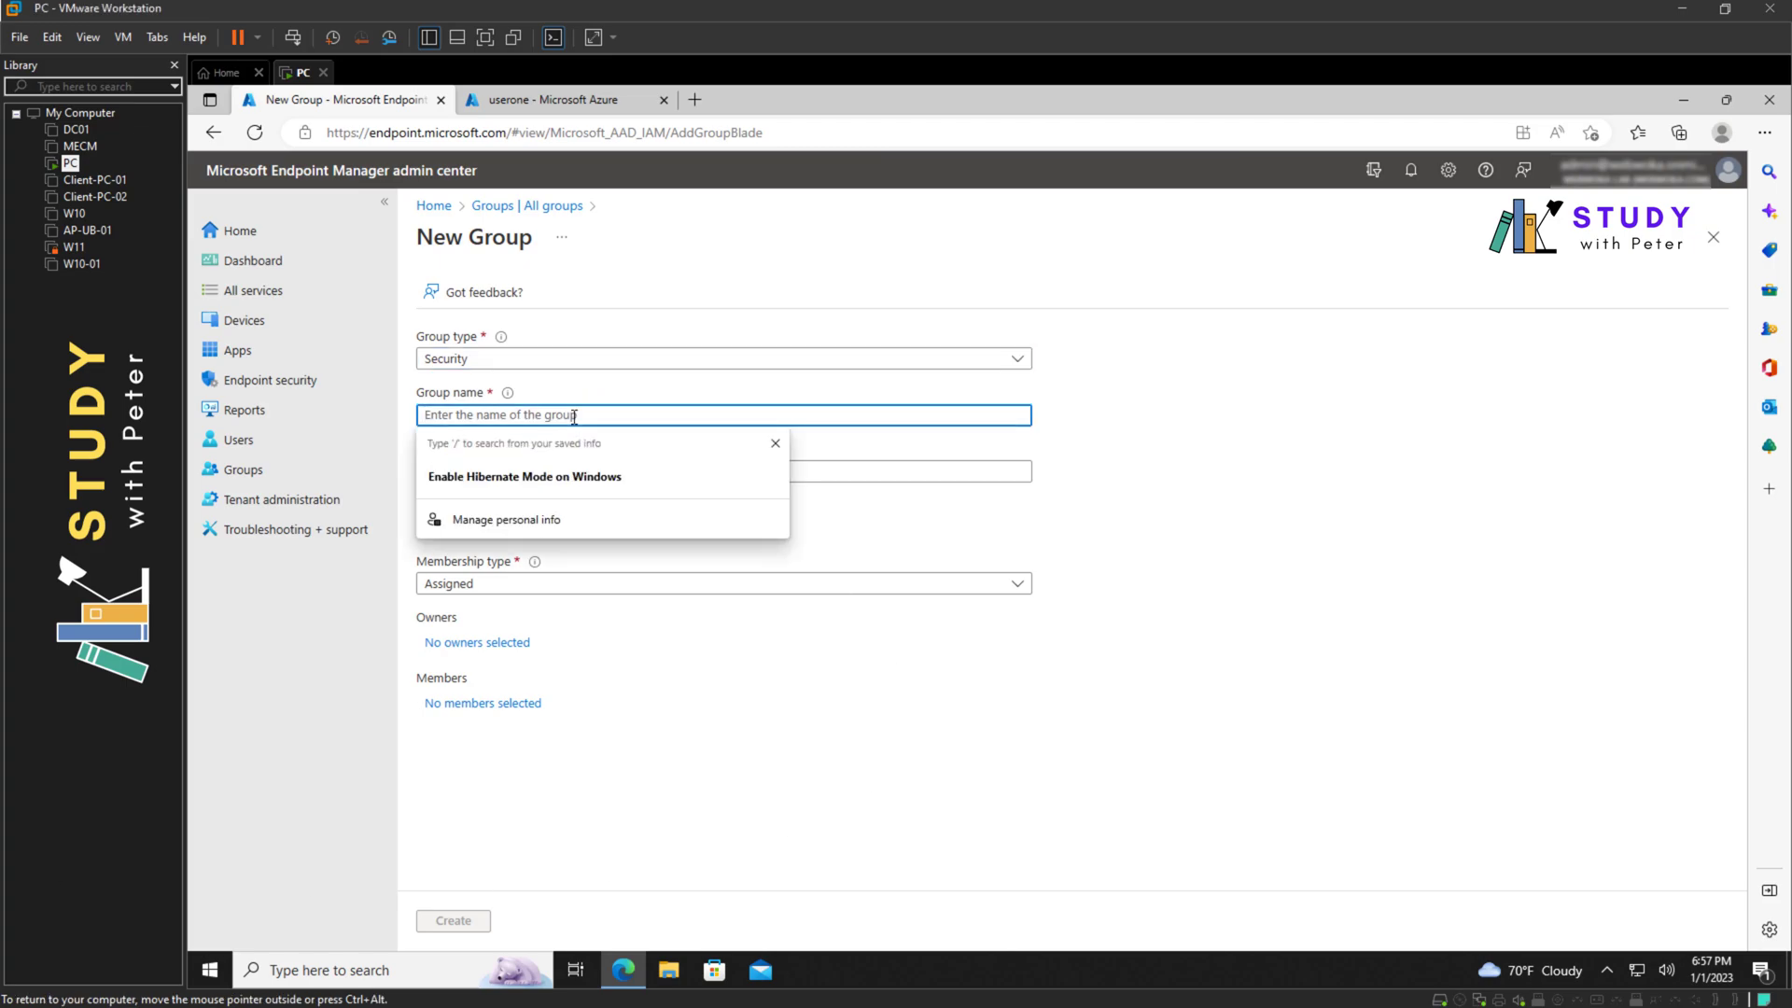
pyautogui.click(759, 441)
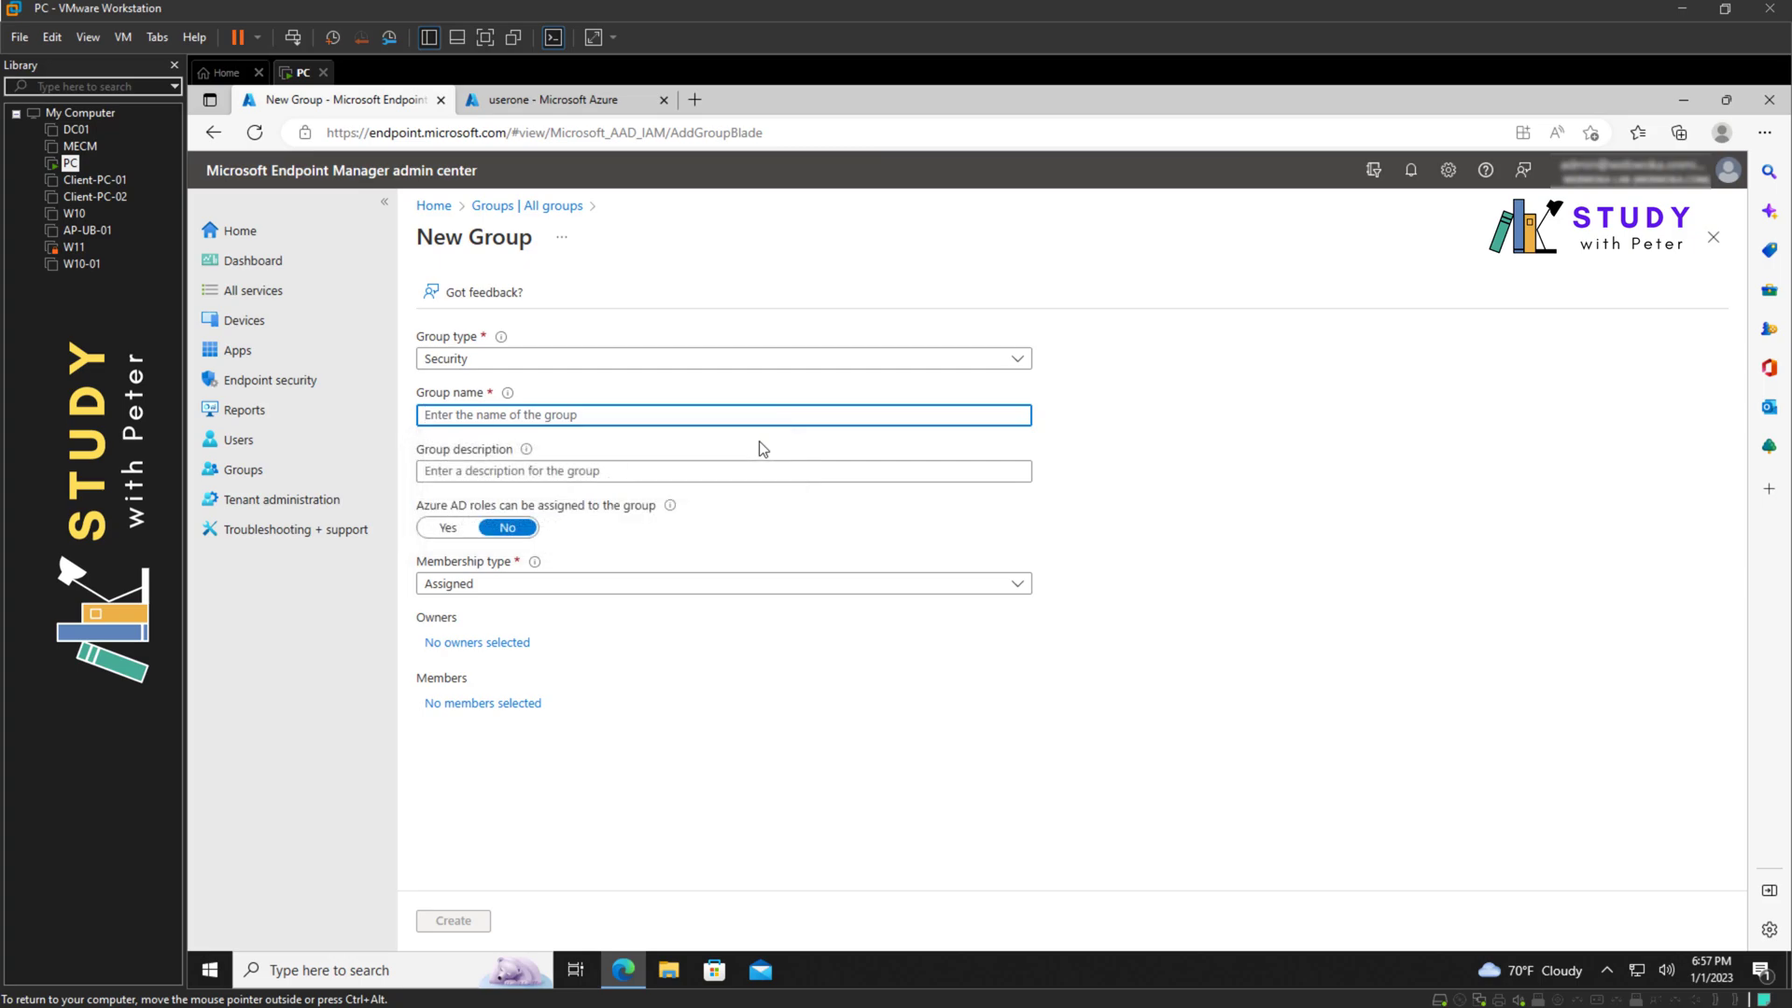
pyautogui.write('AutoPilot')
pyautogui.press('BackSpace')
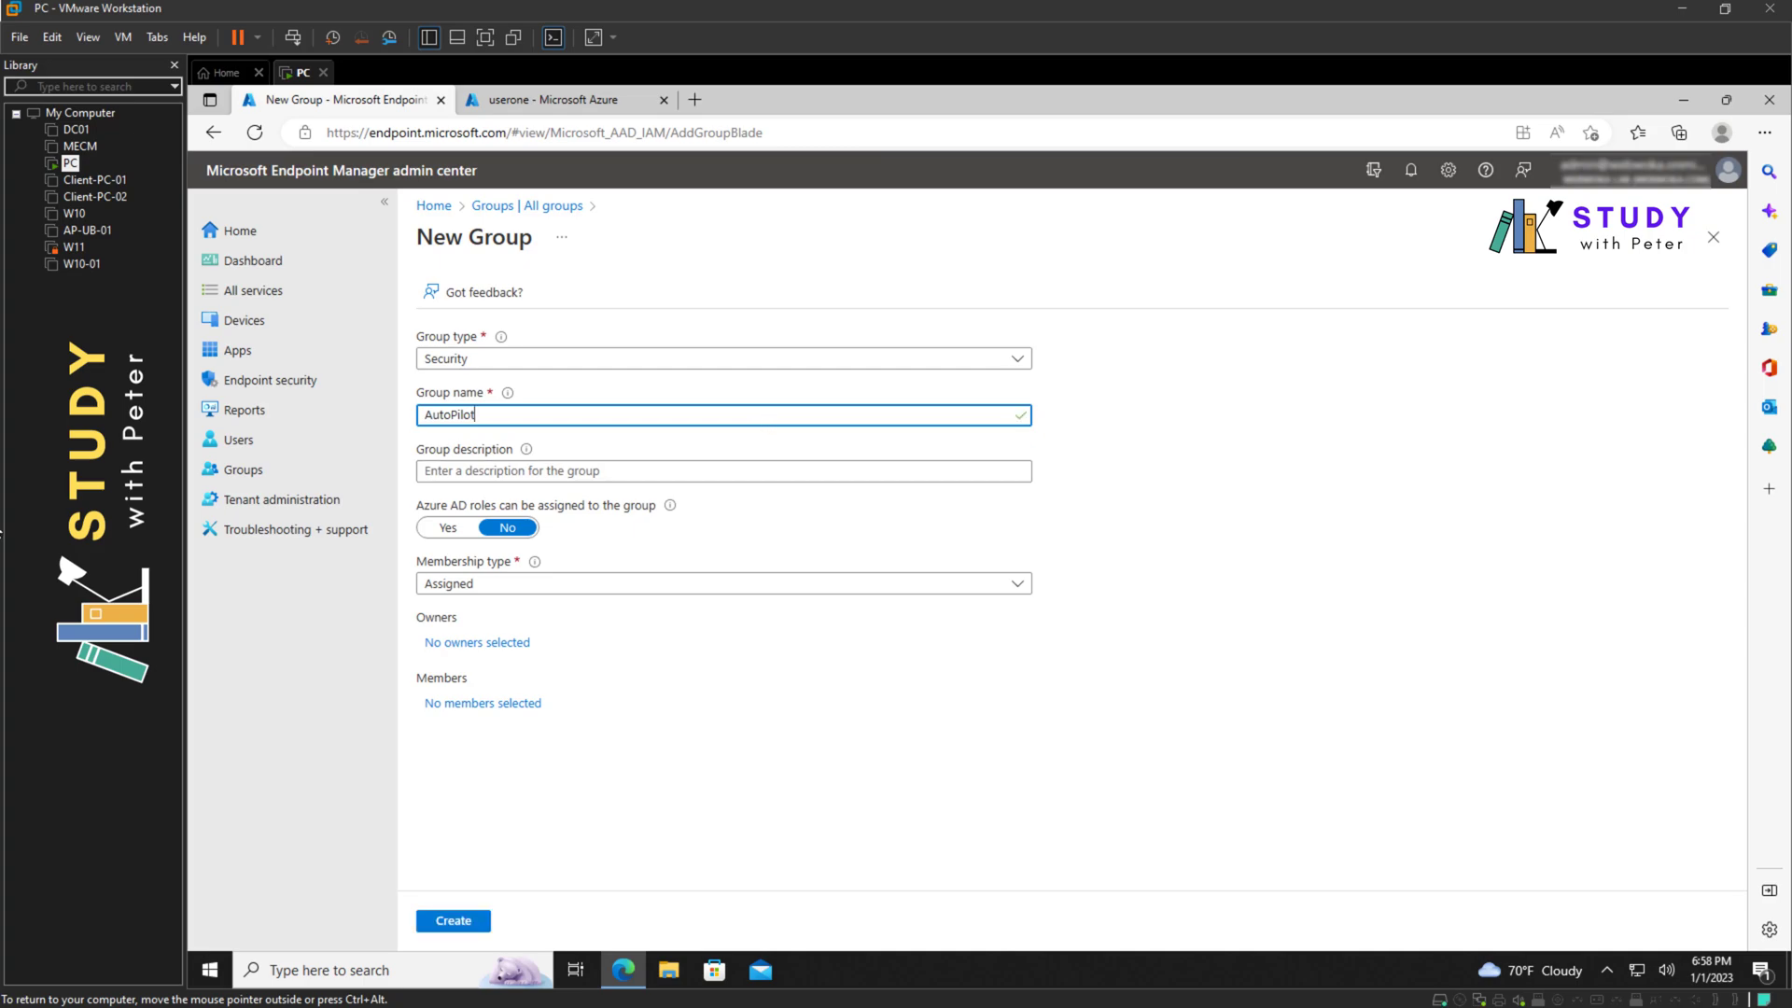
# - Enter the group description 'AutoPilot test devices'
pyautogui.click(637, 467)
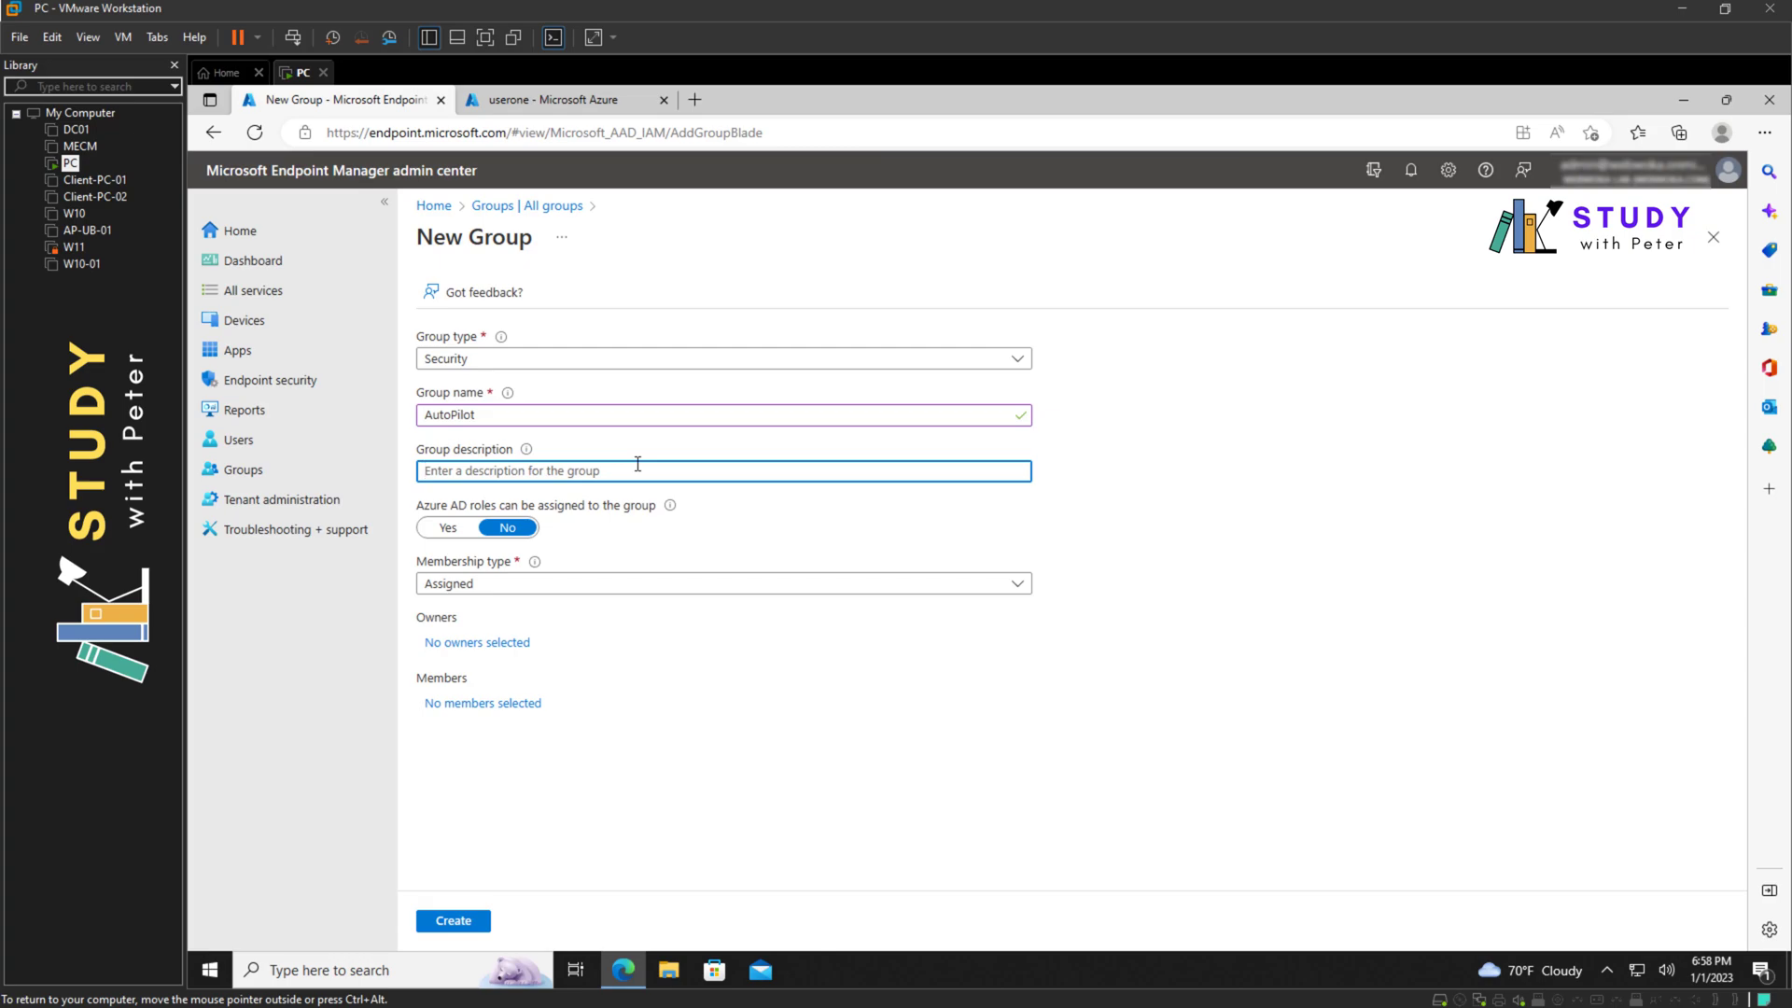
pyautogui.write('Auto')
pyautogui.write('Pilot Te')
pyautogui.write('st usde')
pyautogui.press('BackSpace')
pyautogui.press('BackSpace')
pyautogui.press('BackSpace')
pyautogui.press('BackSpace')
pyautogui.write('devices')
# - Choose Dynamic User as the AutoPilot group's membership type
pyautogui.click(496, 586)
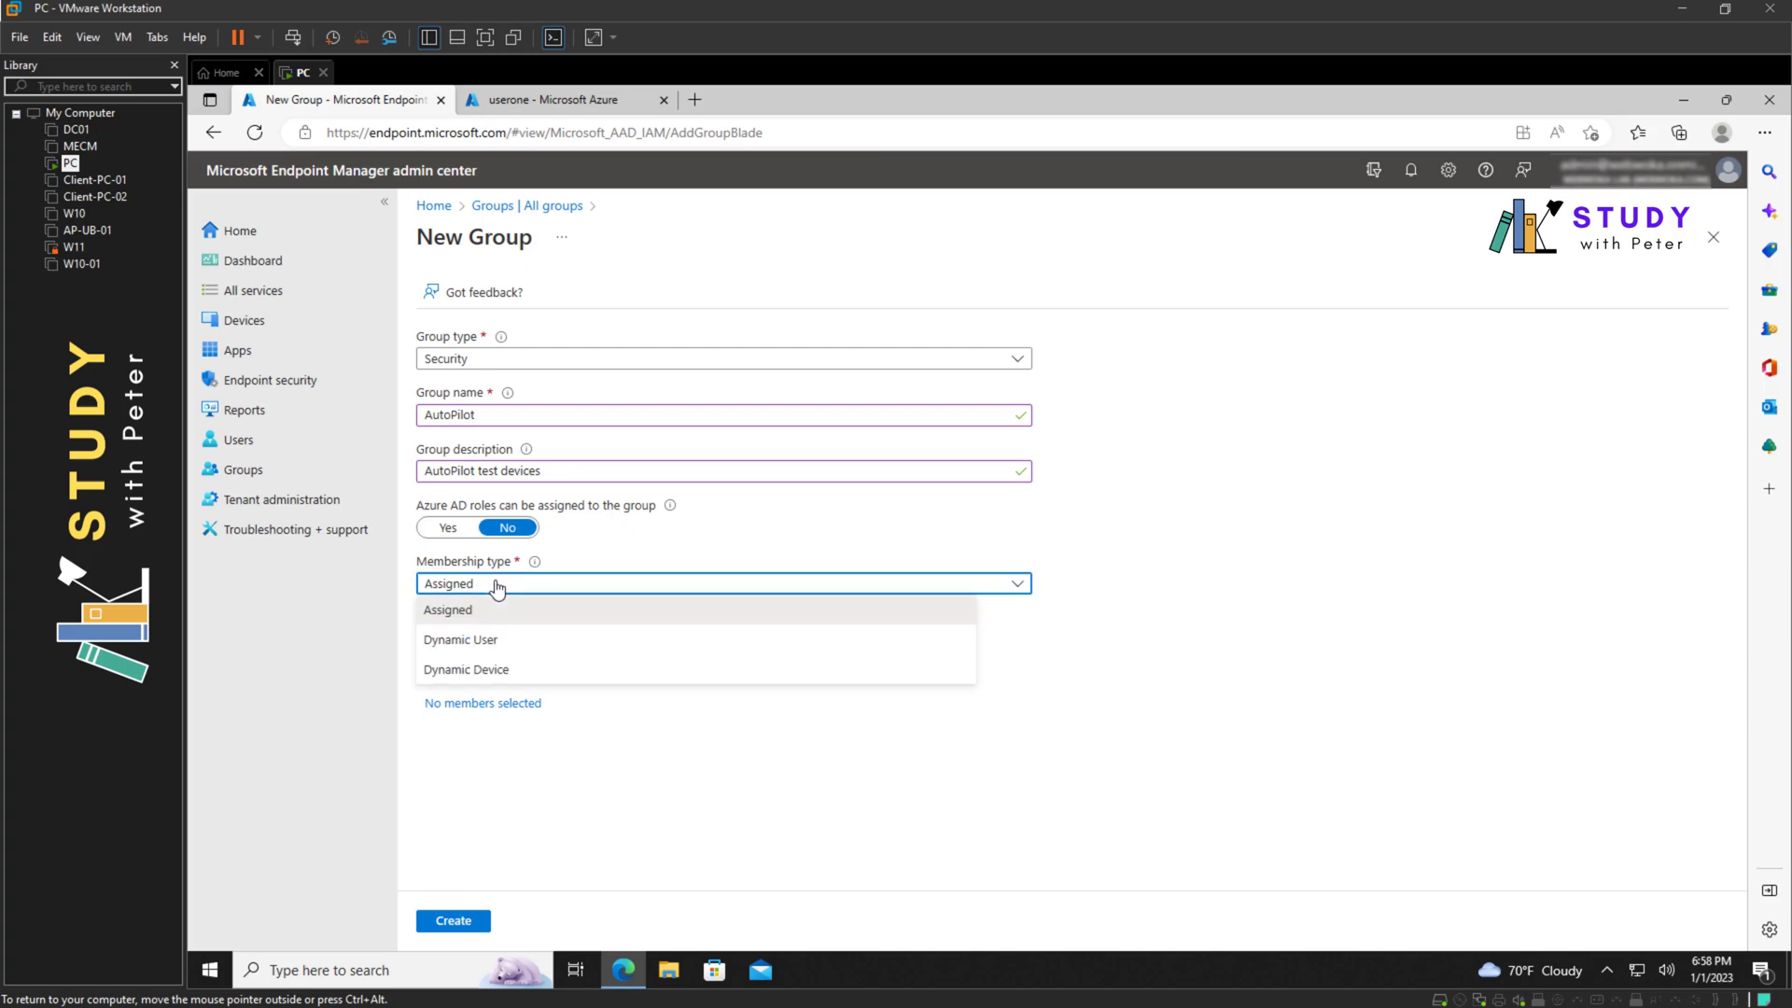
pyautogui.moveTo(535, 562)
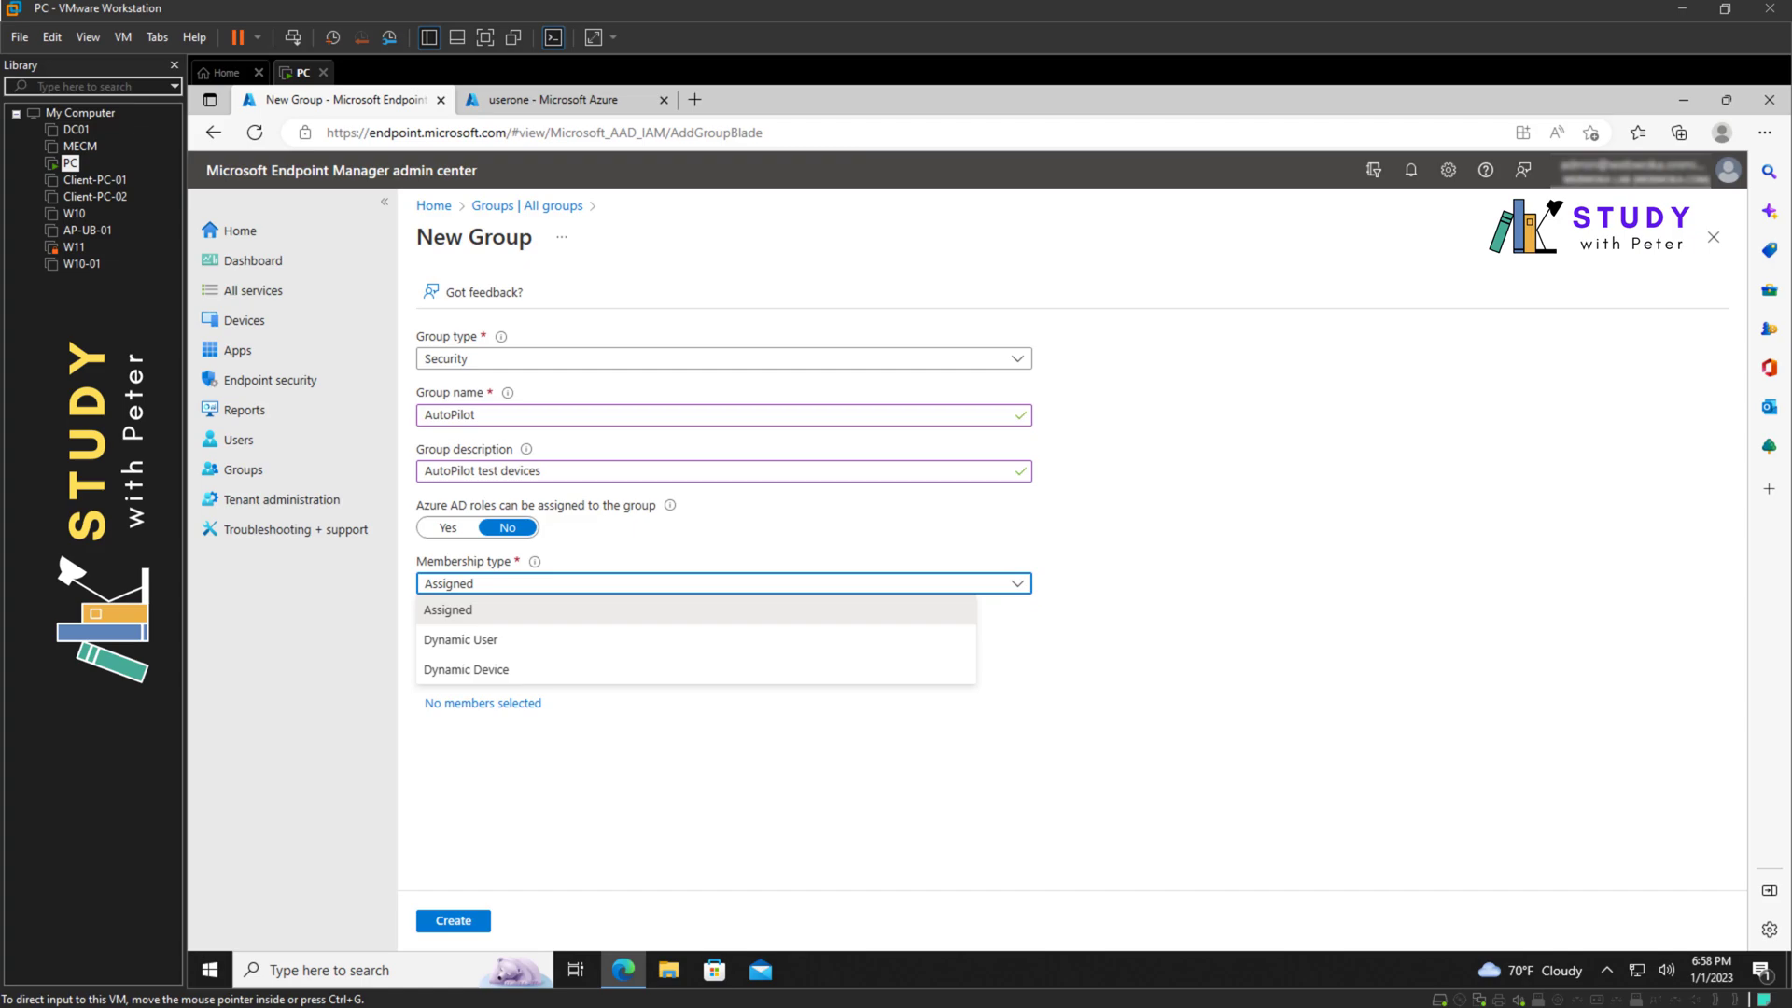
pyautogui.click(458, 610)
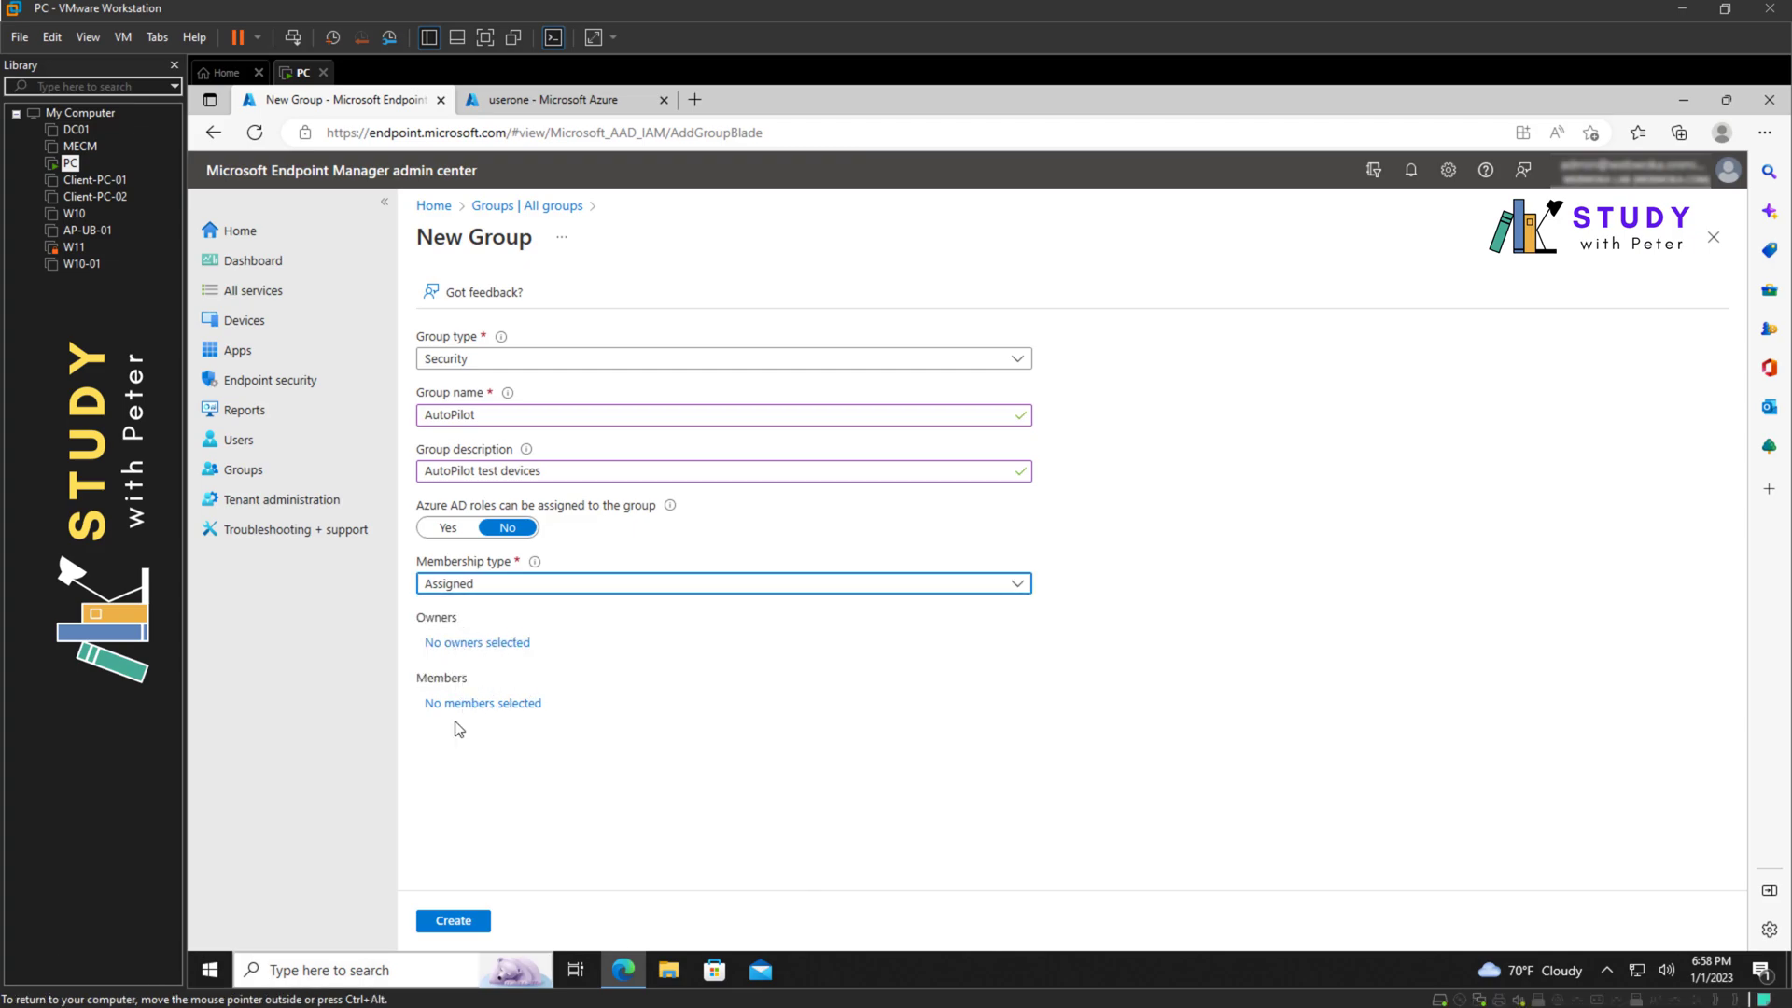
pyautogui.click(507, 588)
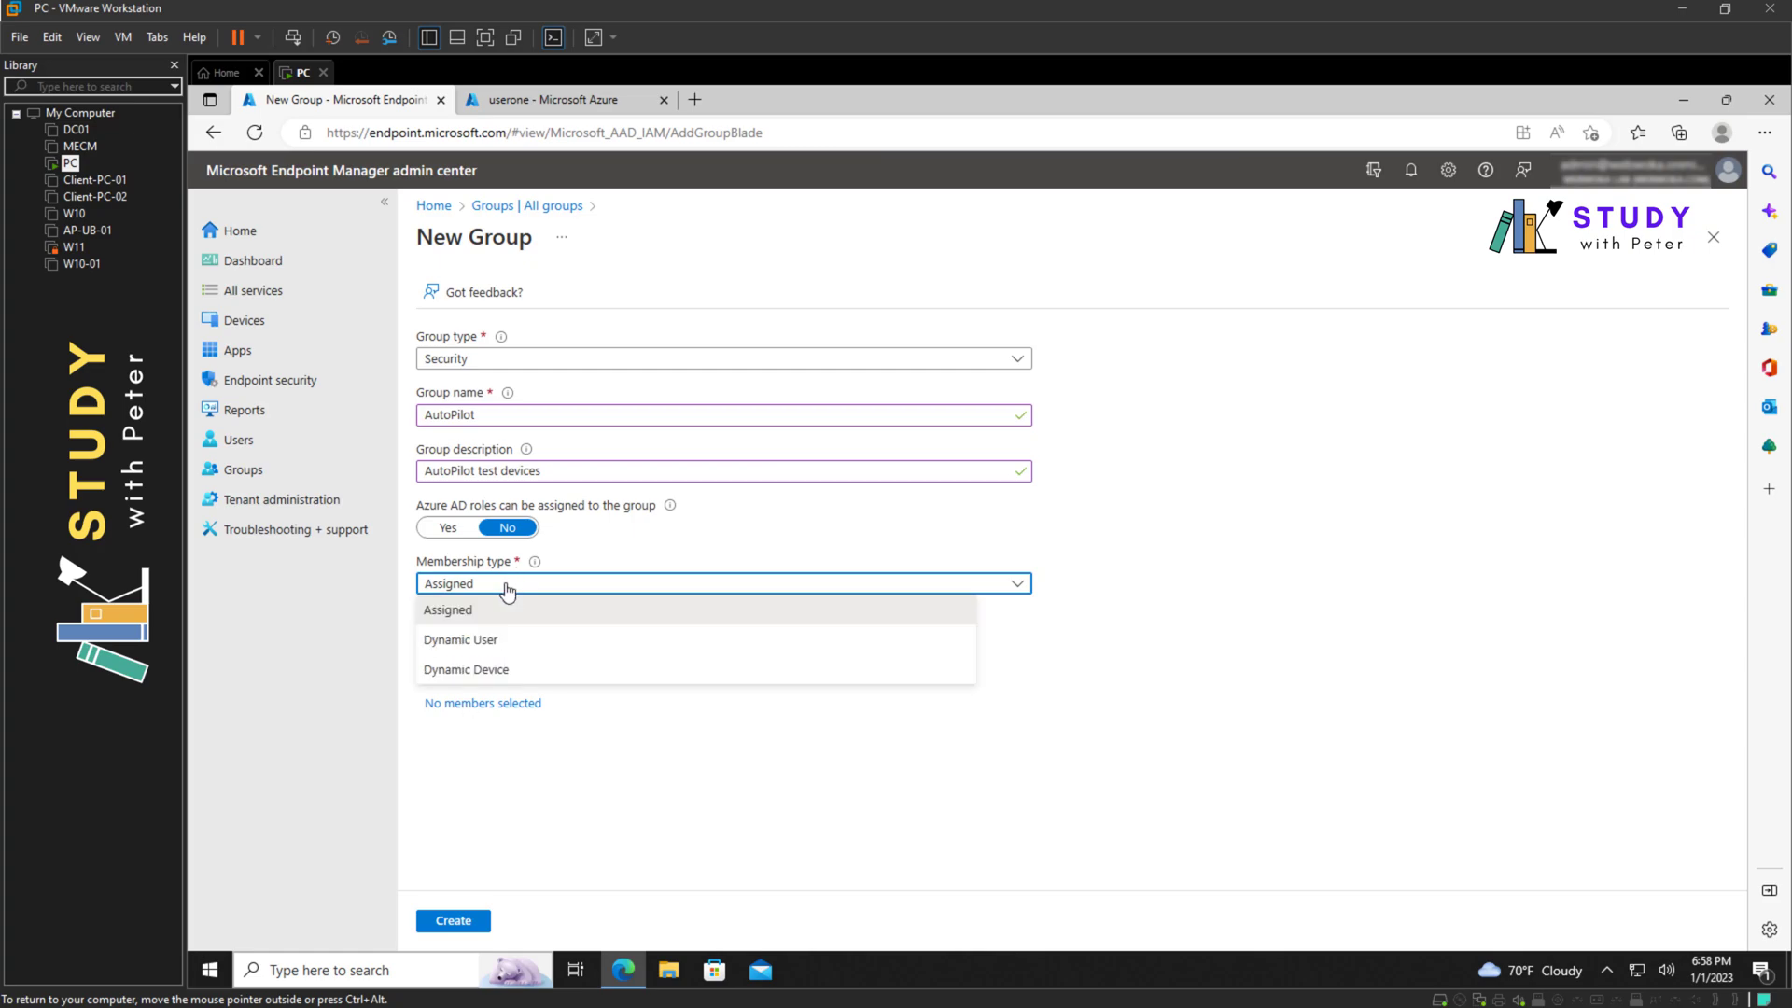
pyautogui.click(464, 642)
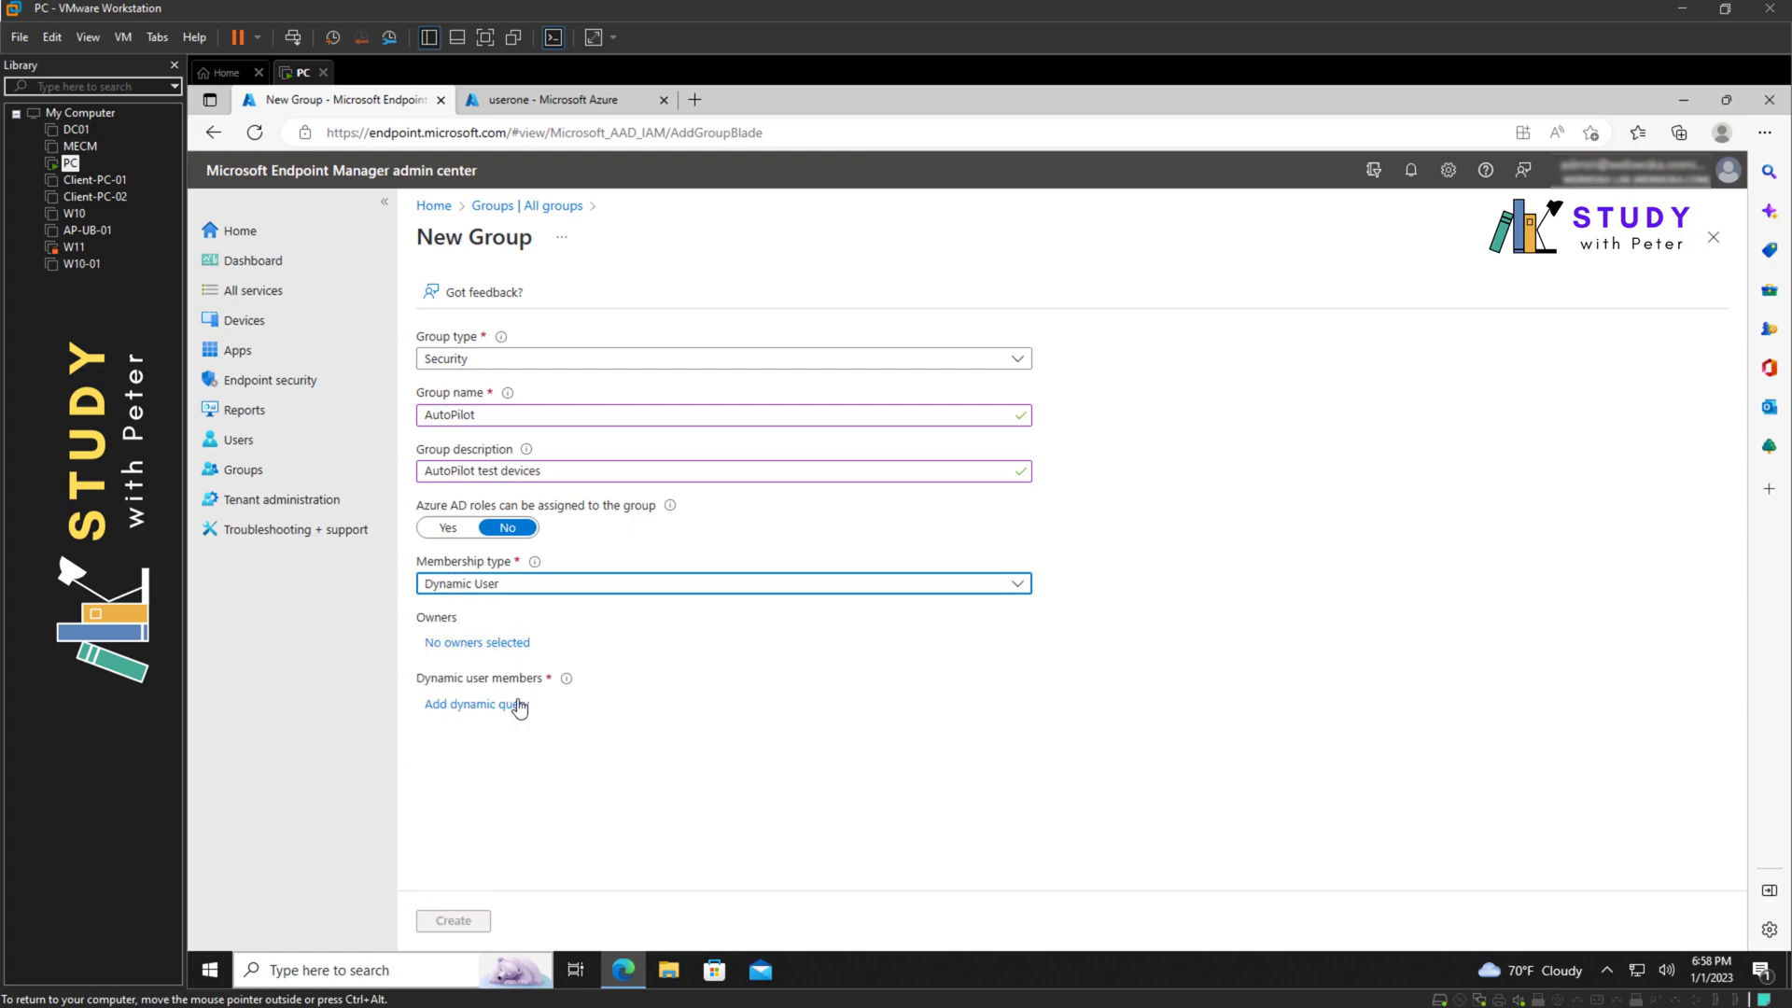
# - Start a dynamic query rule on the country property with the Equals operator
pyautogui.click(482, 706)
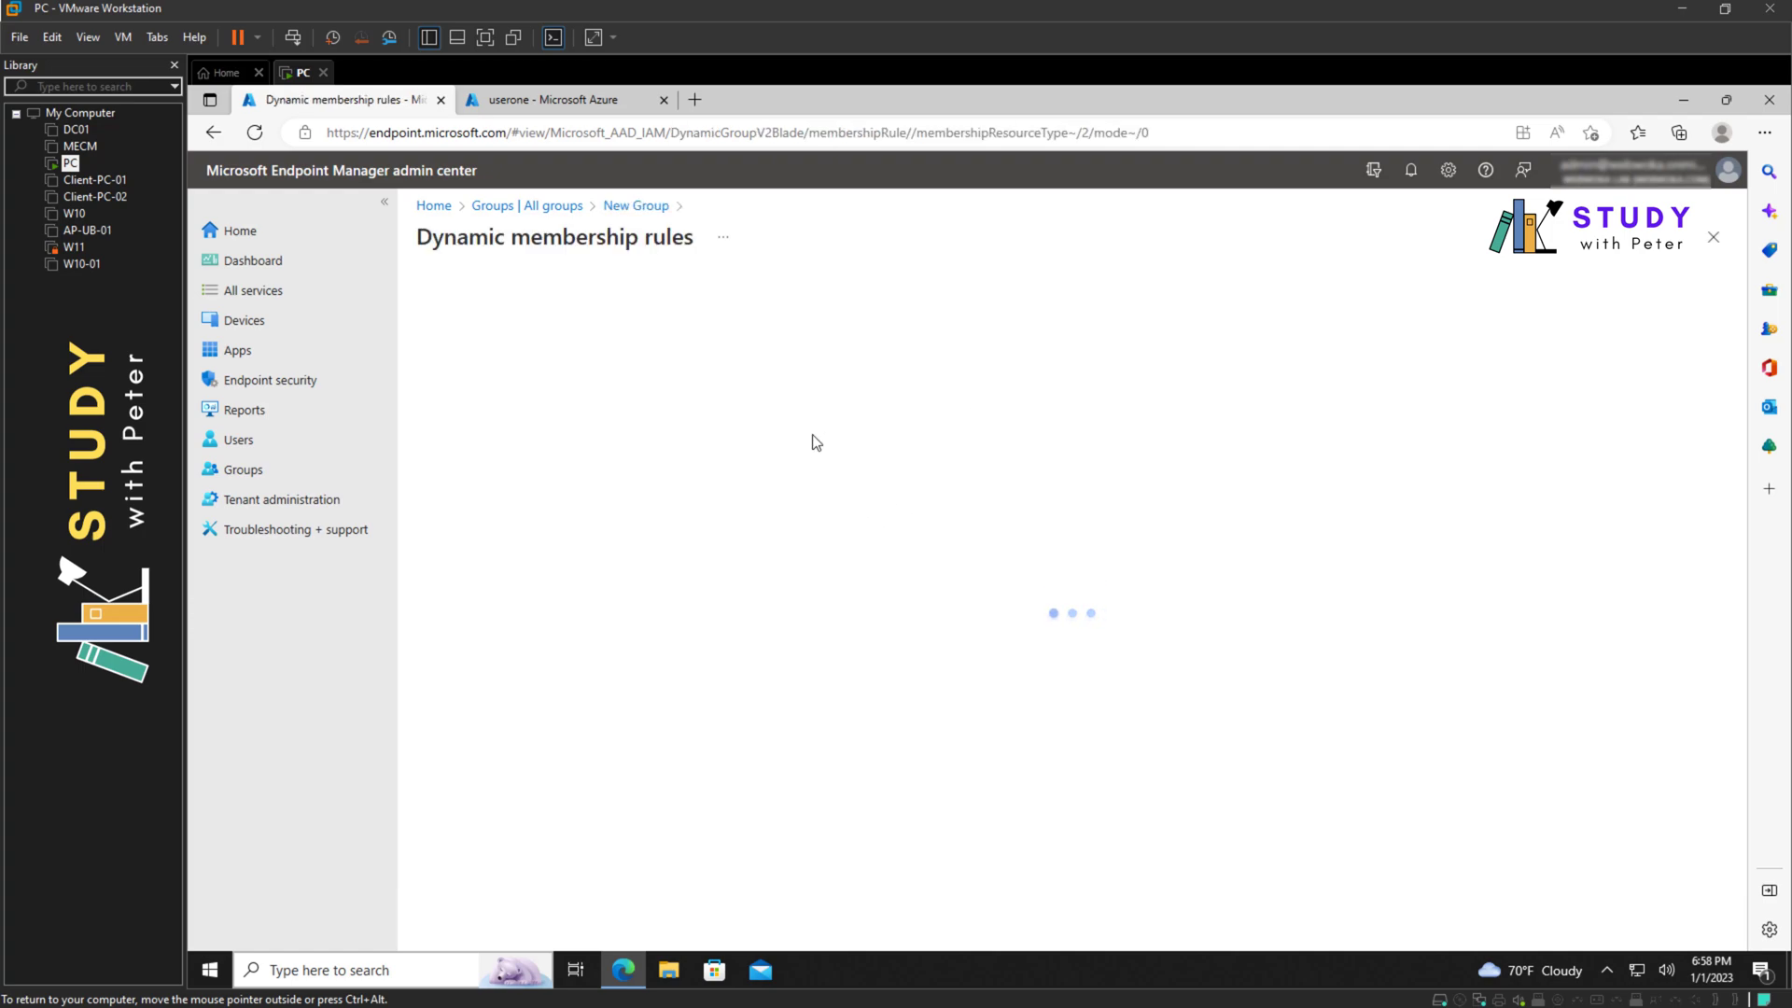
pyautogui.click(692, 452)
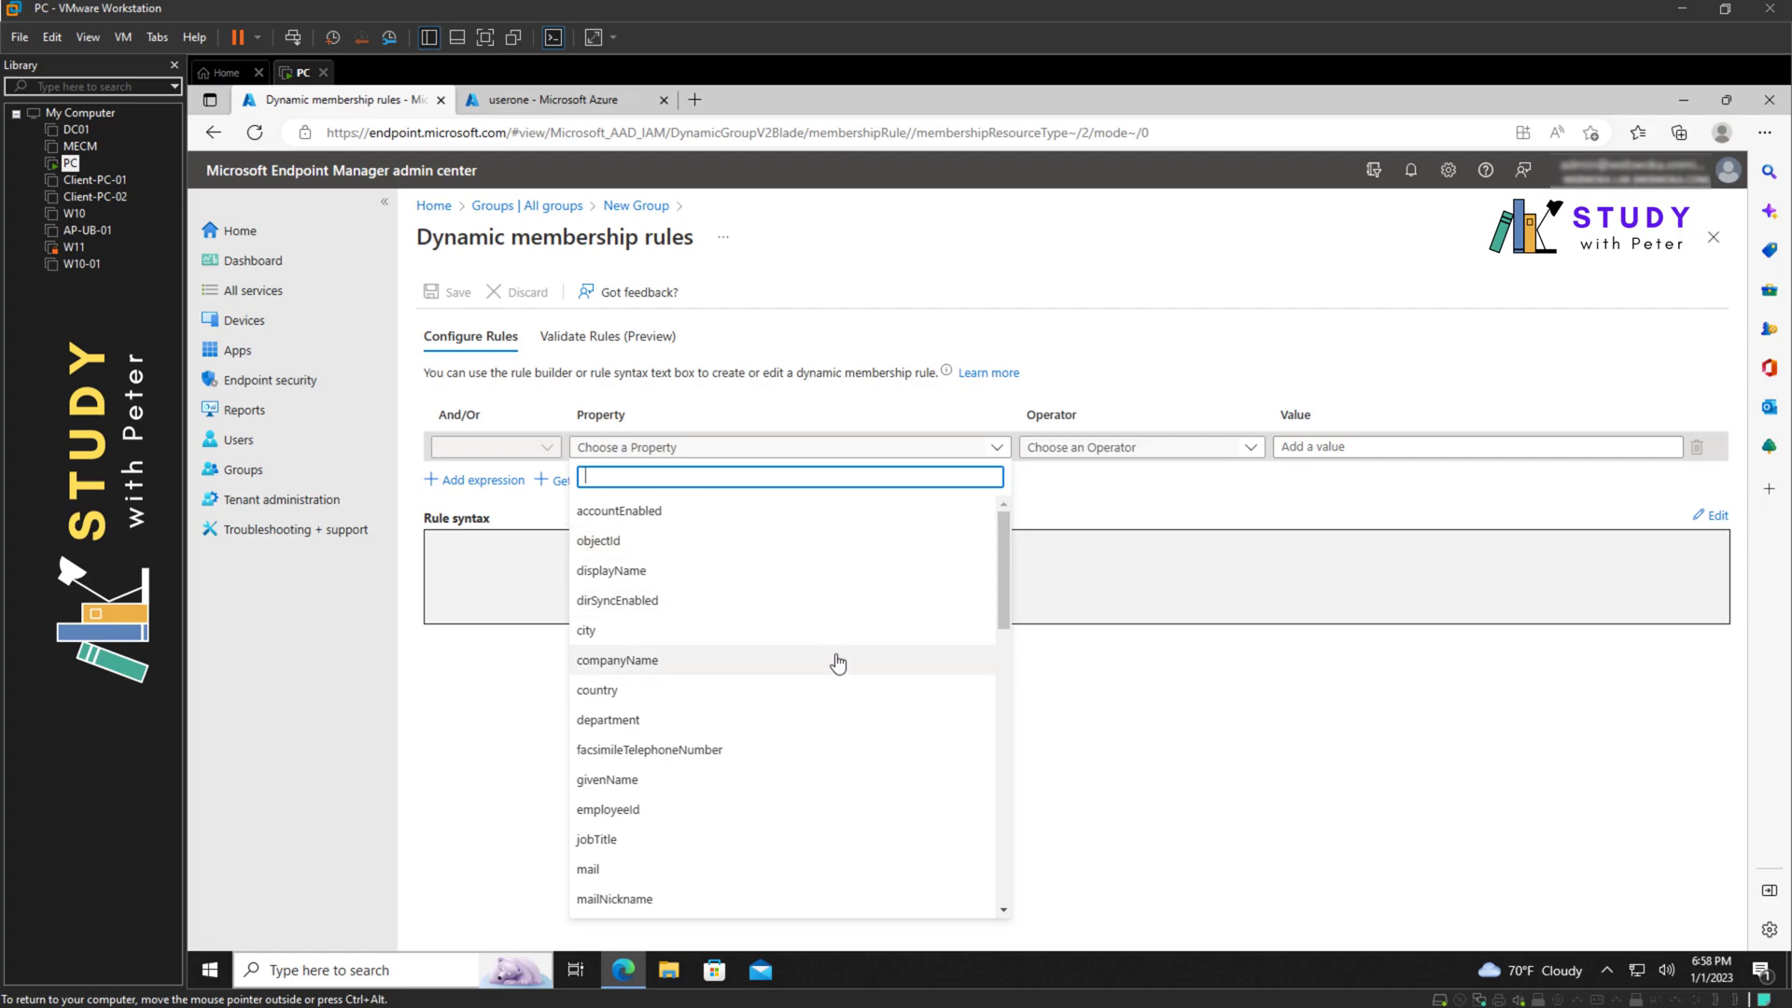
pyautogui.click(616, 693)
pyautogui.click(1220, 450)
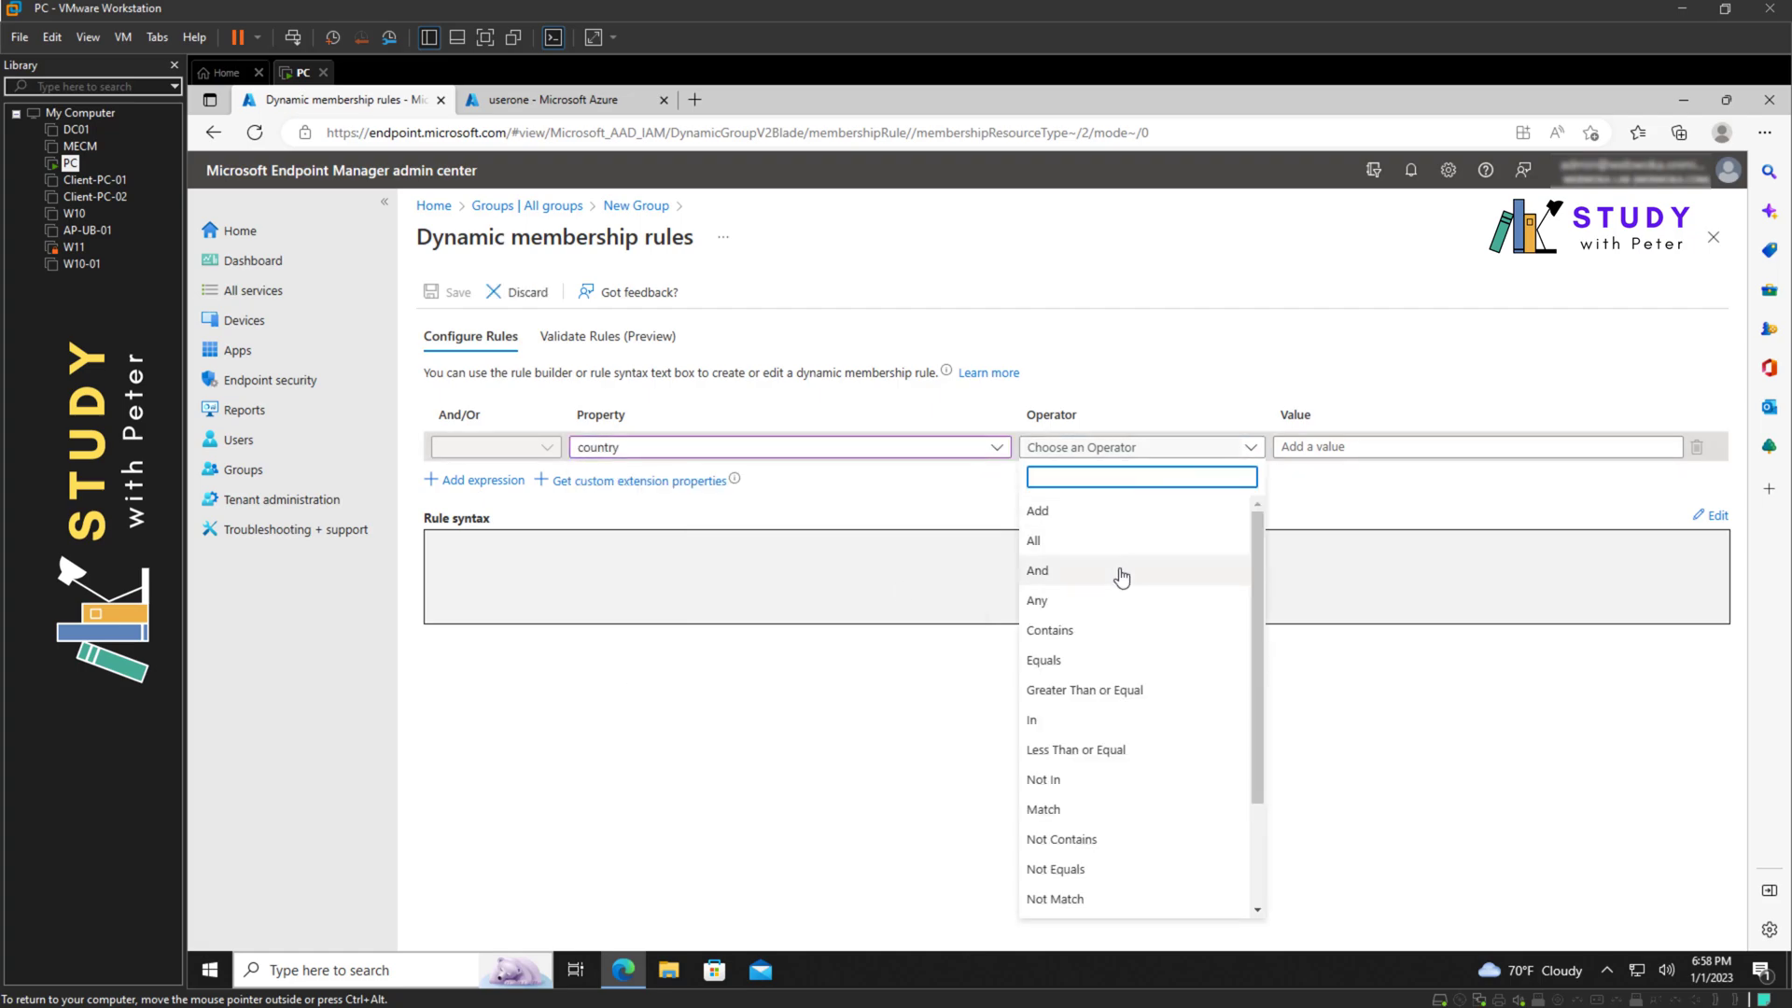
pyautogui.scroll(-2, 1128, 677)
pyautogui.scroll(2, 1092, 616)
pyautogui.click(1064, 661)
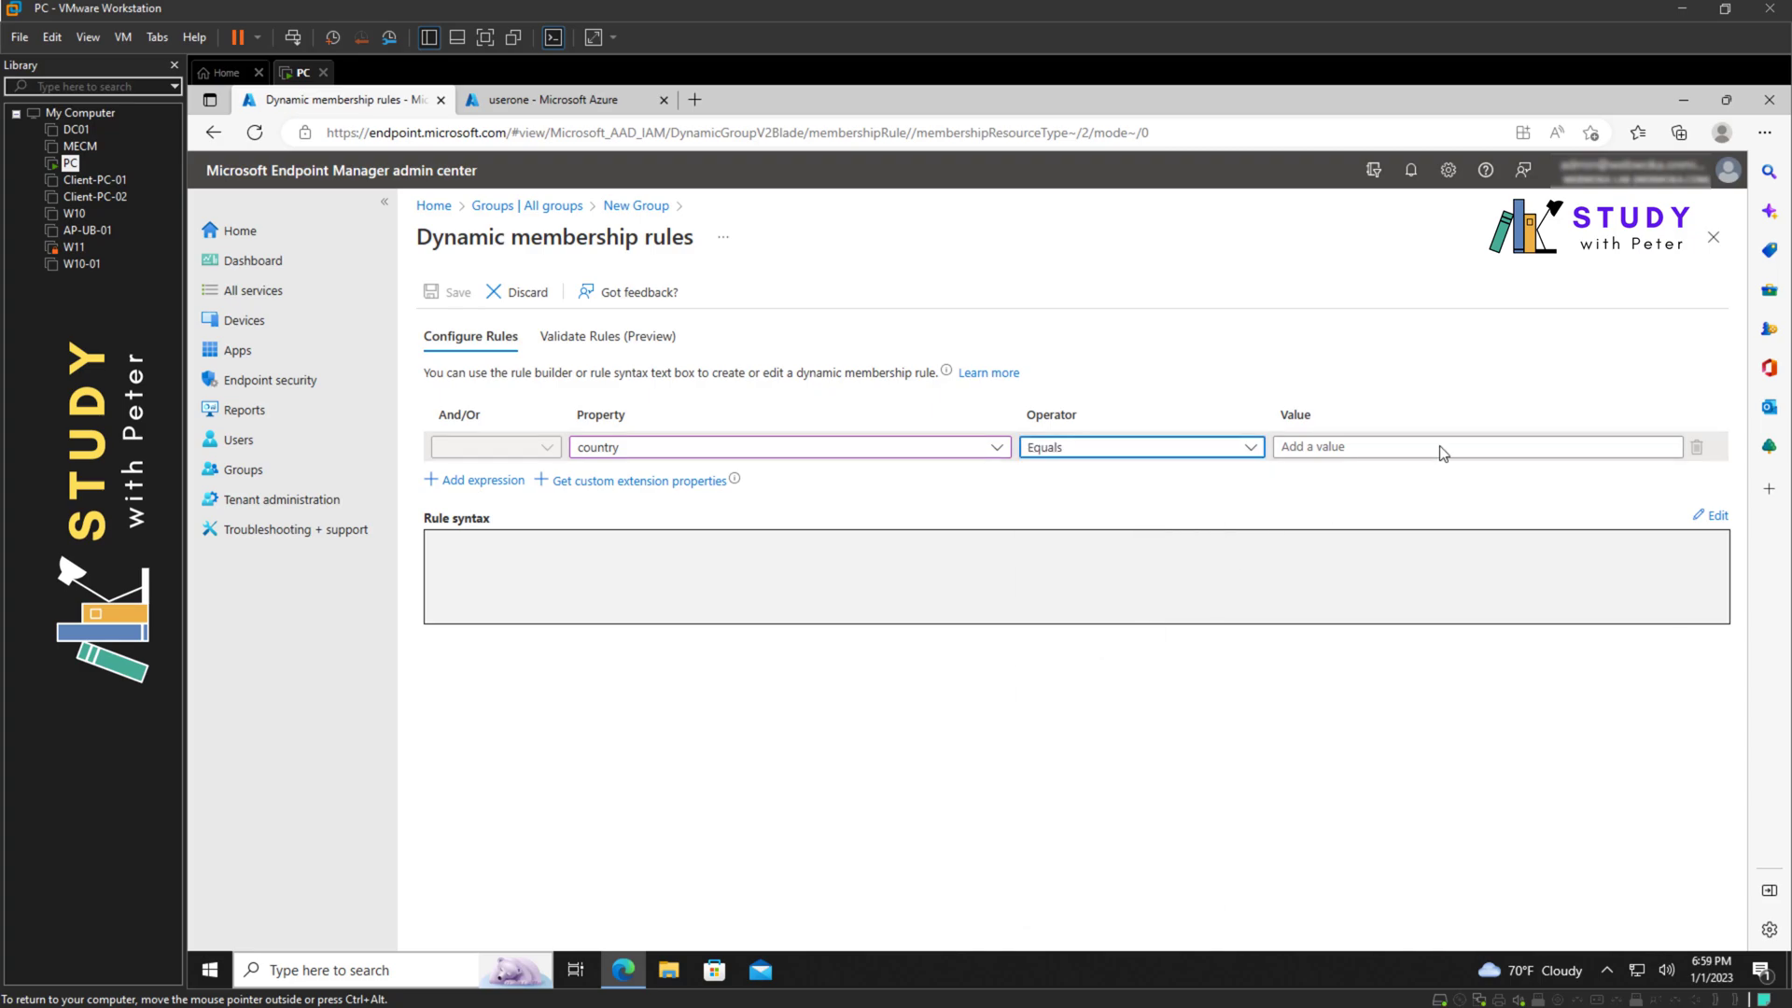
# - Enter 'Costa Rica' as the rule value, then head back to the New Group form unsaved
pyautogui.click(1458, 446)
pyautogui.write('Costa Rica')
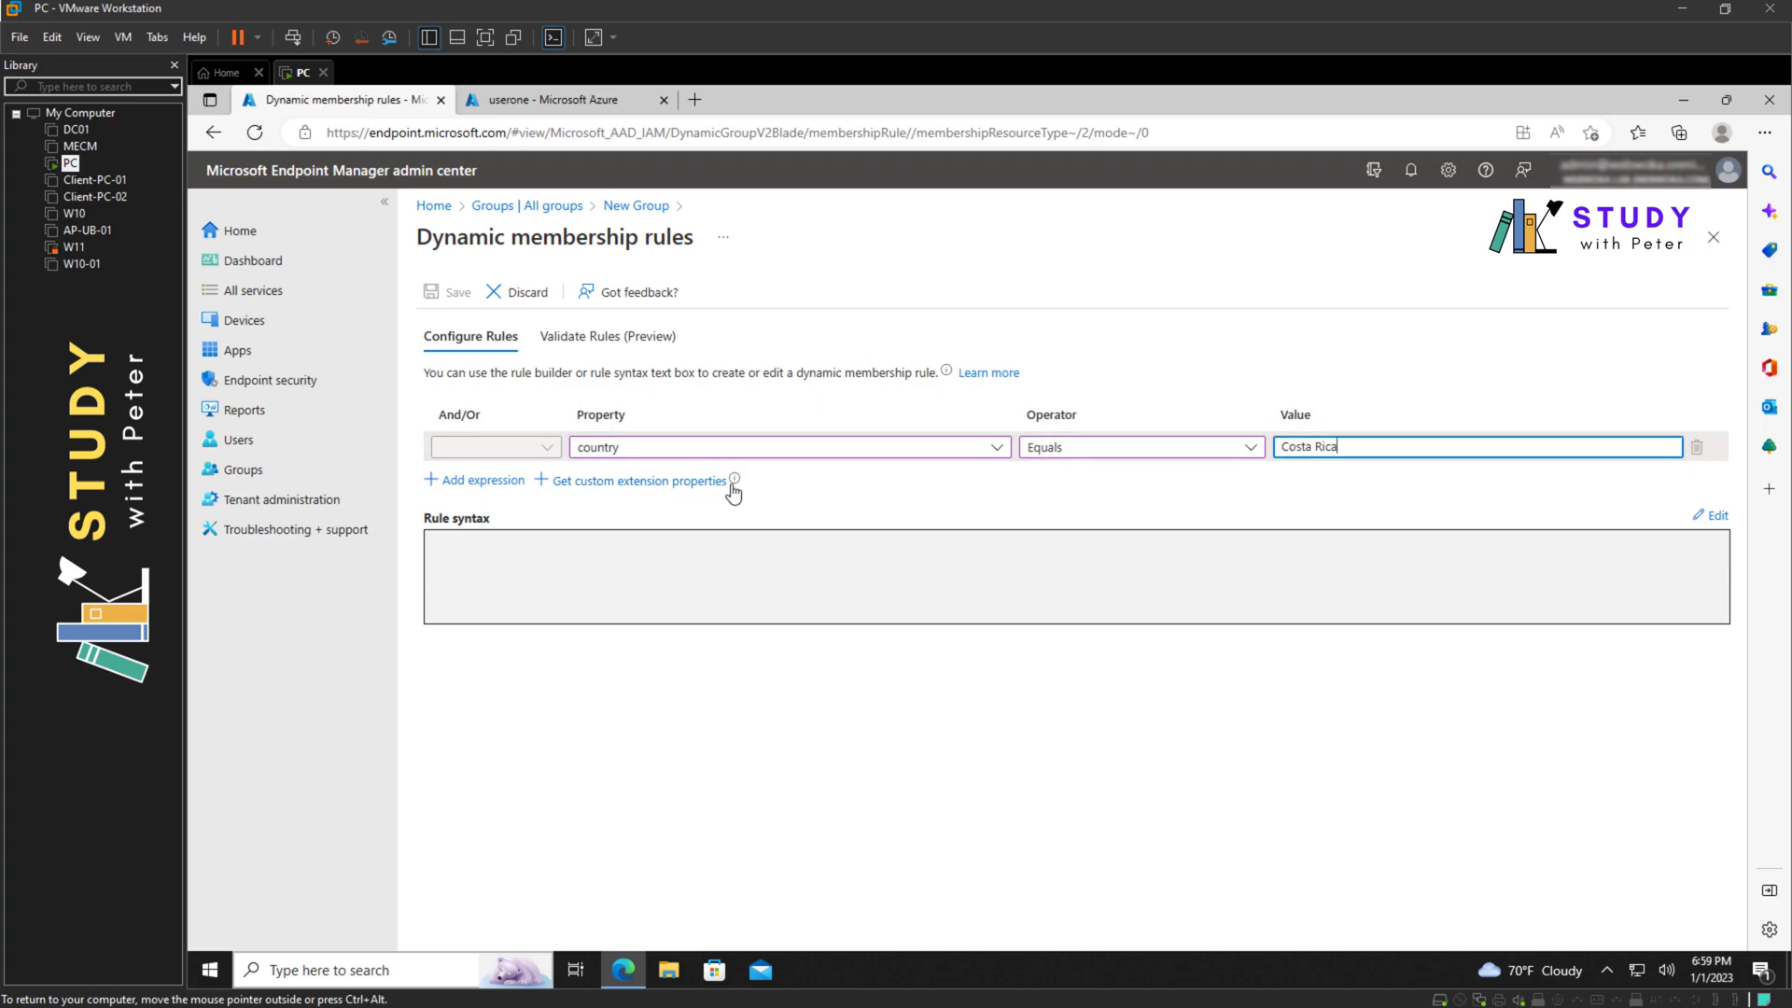
pyautogui.moveTo(734, 479)
pyautogui.click(643, 216)
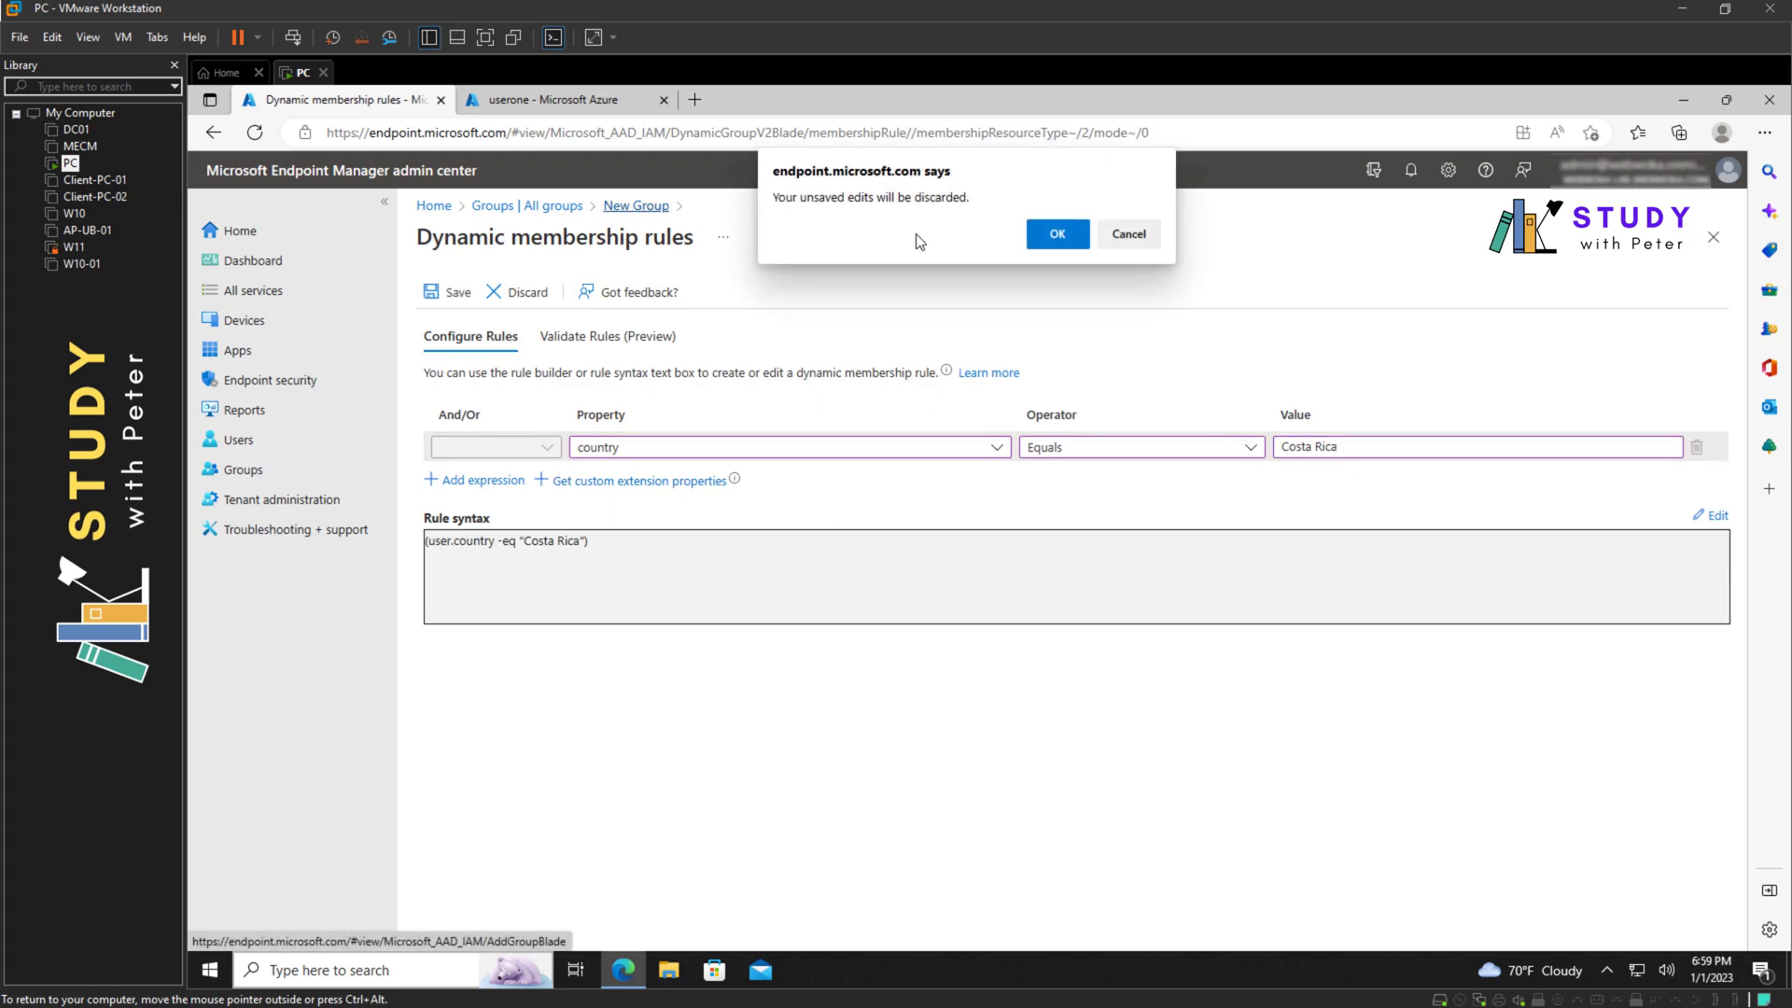
# - Discard the Costa Rica rule, switch membership to Dynamic Device, and open the rule syntax editor
pyautogui.click(1060, 236)
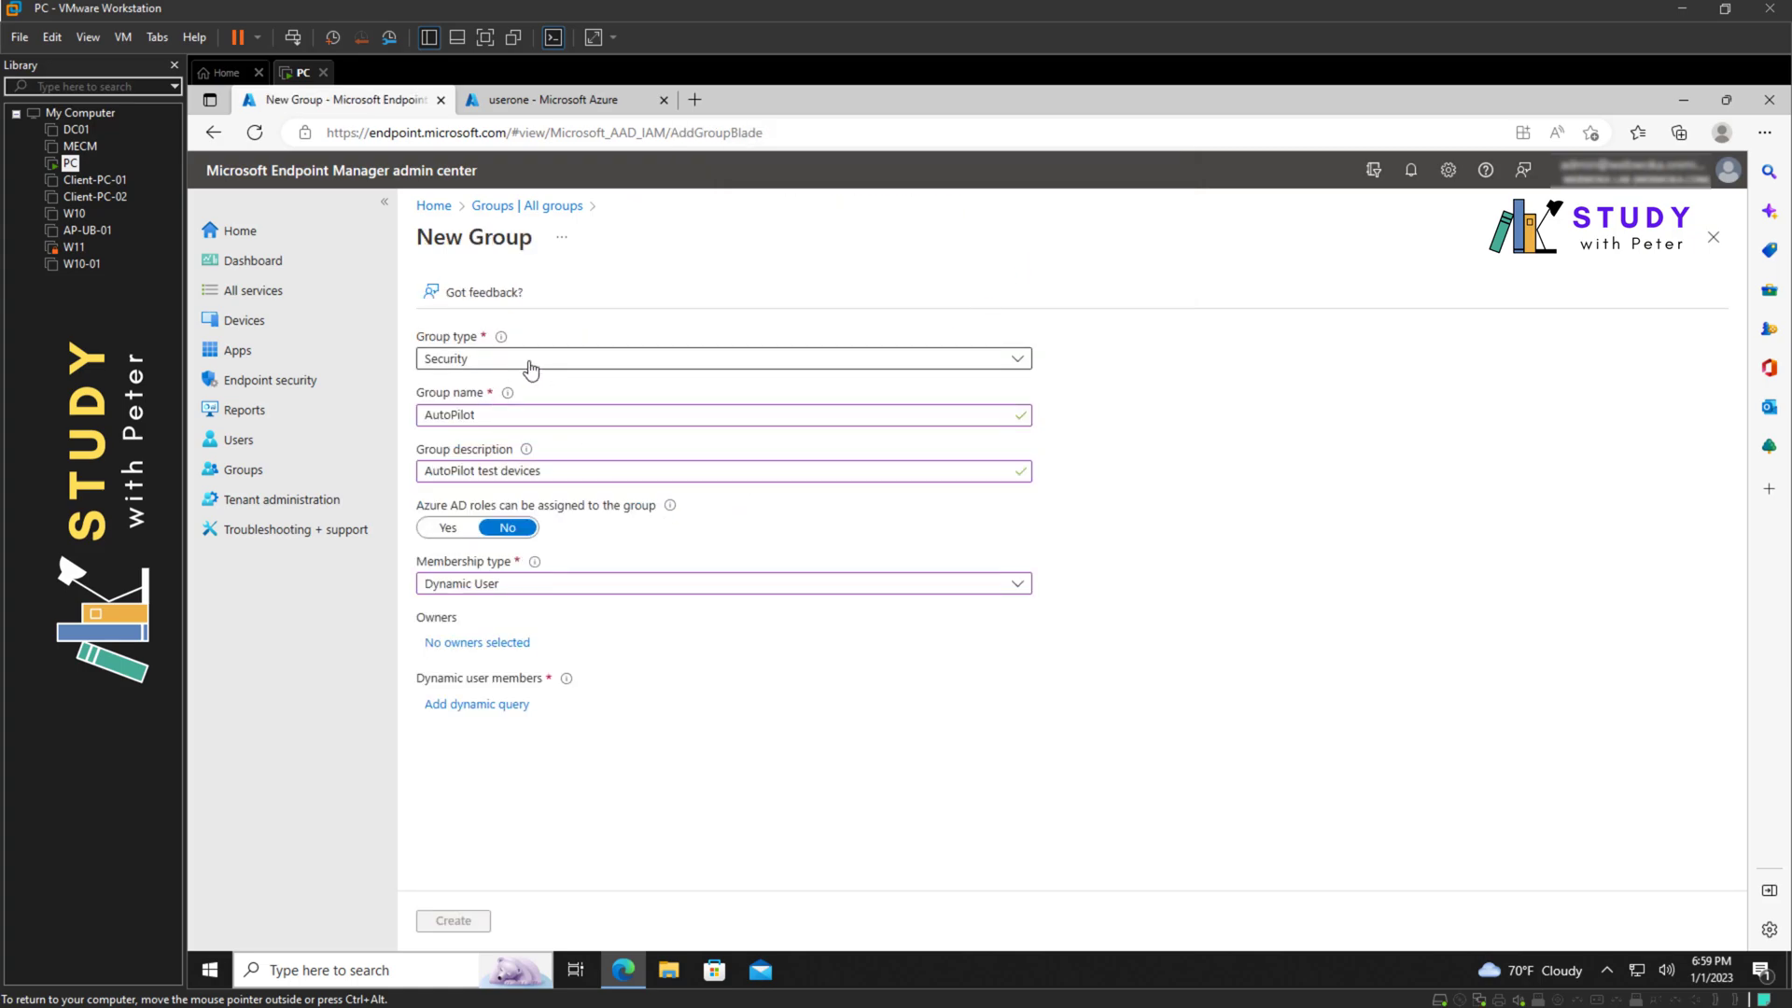
pyautogui.click(579, 585)
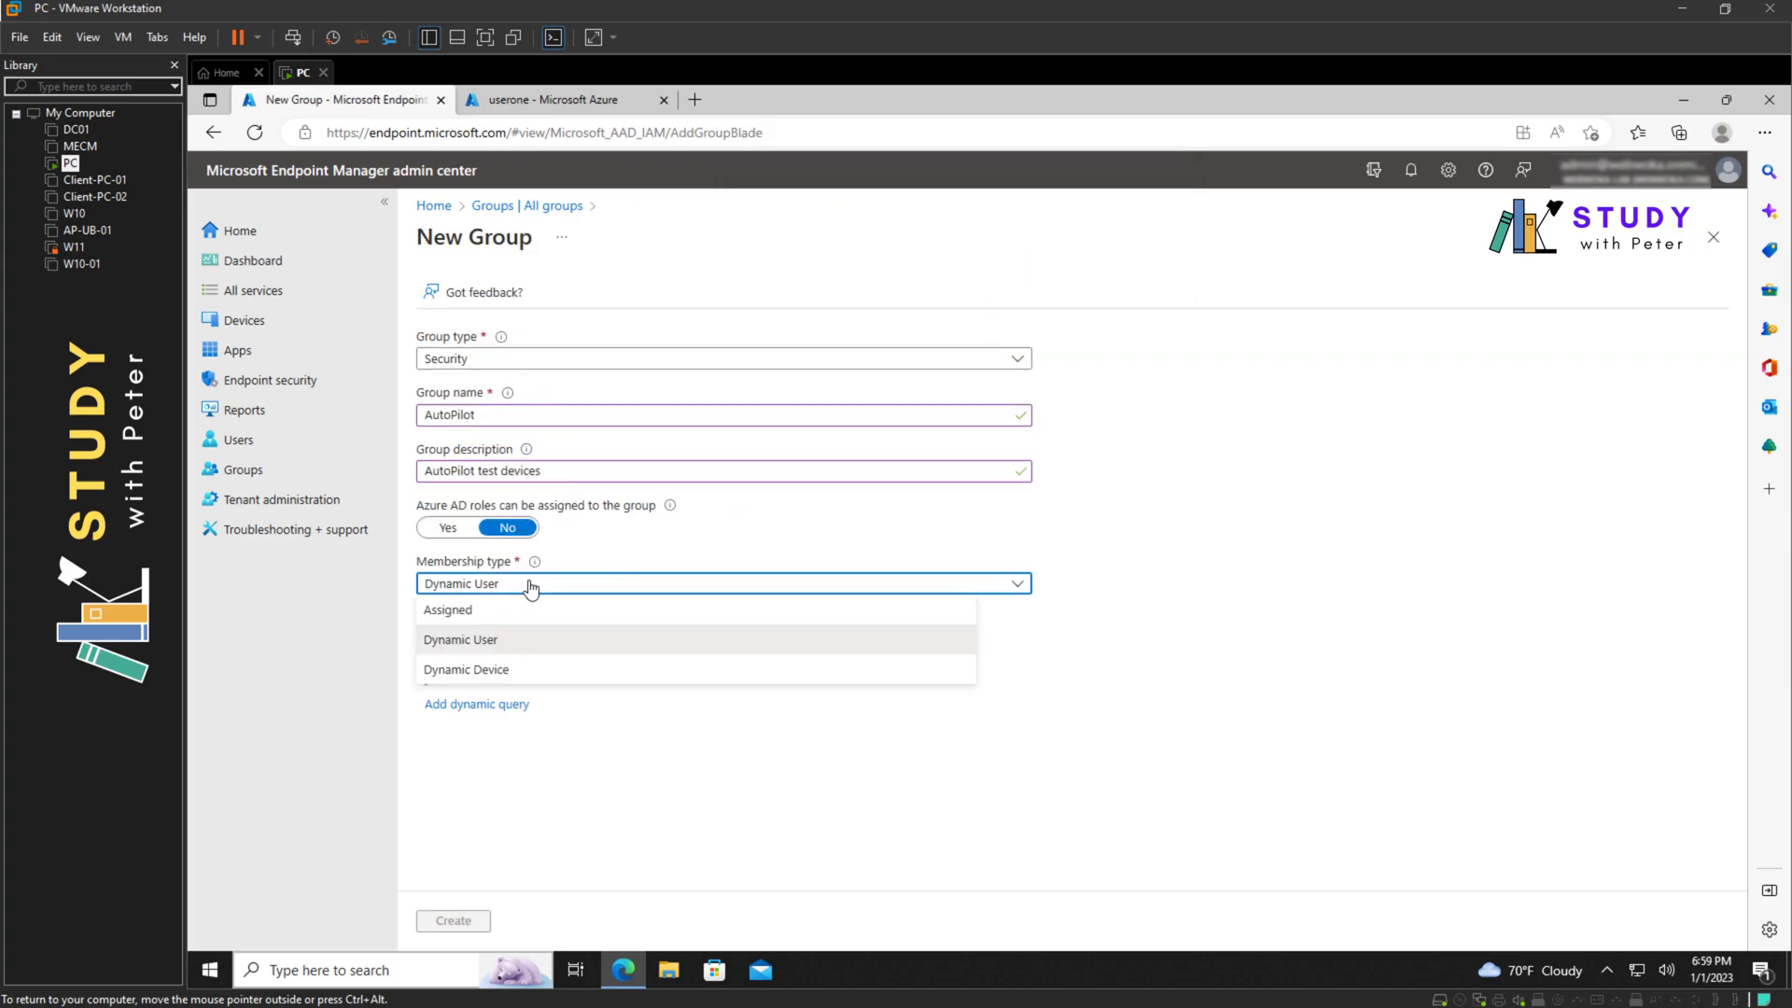
pyautogui.click(508, 680)
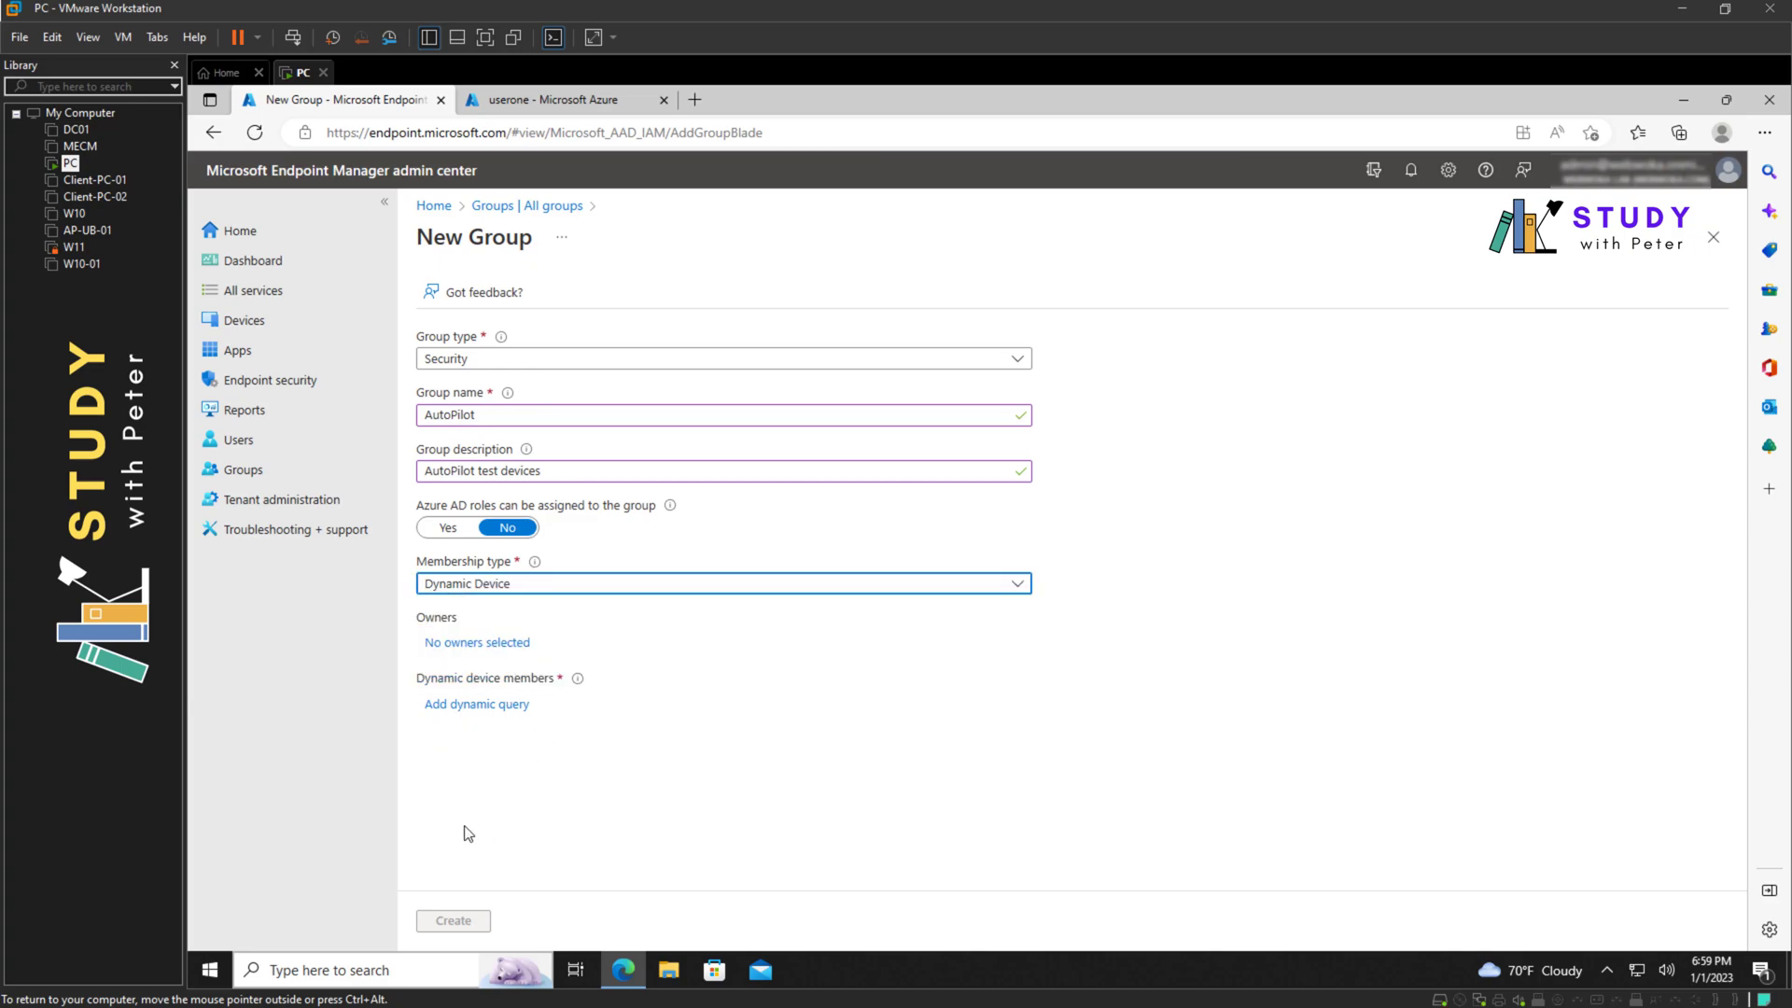
pyautogui.click(486, 706)
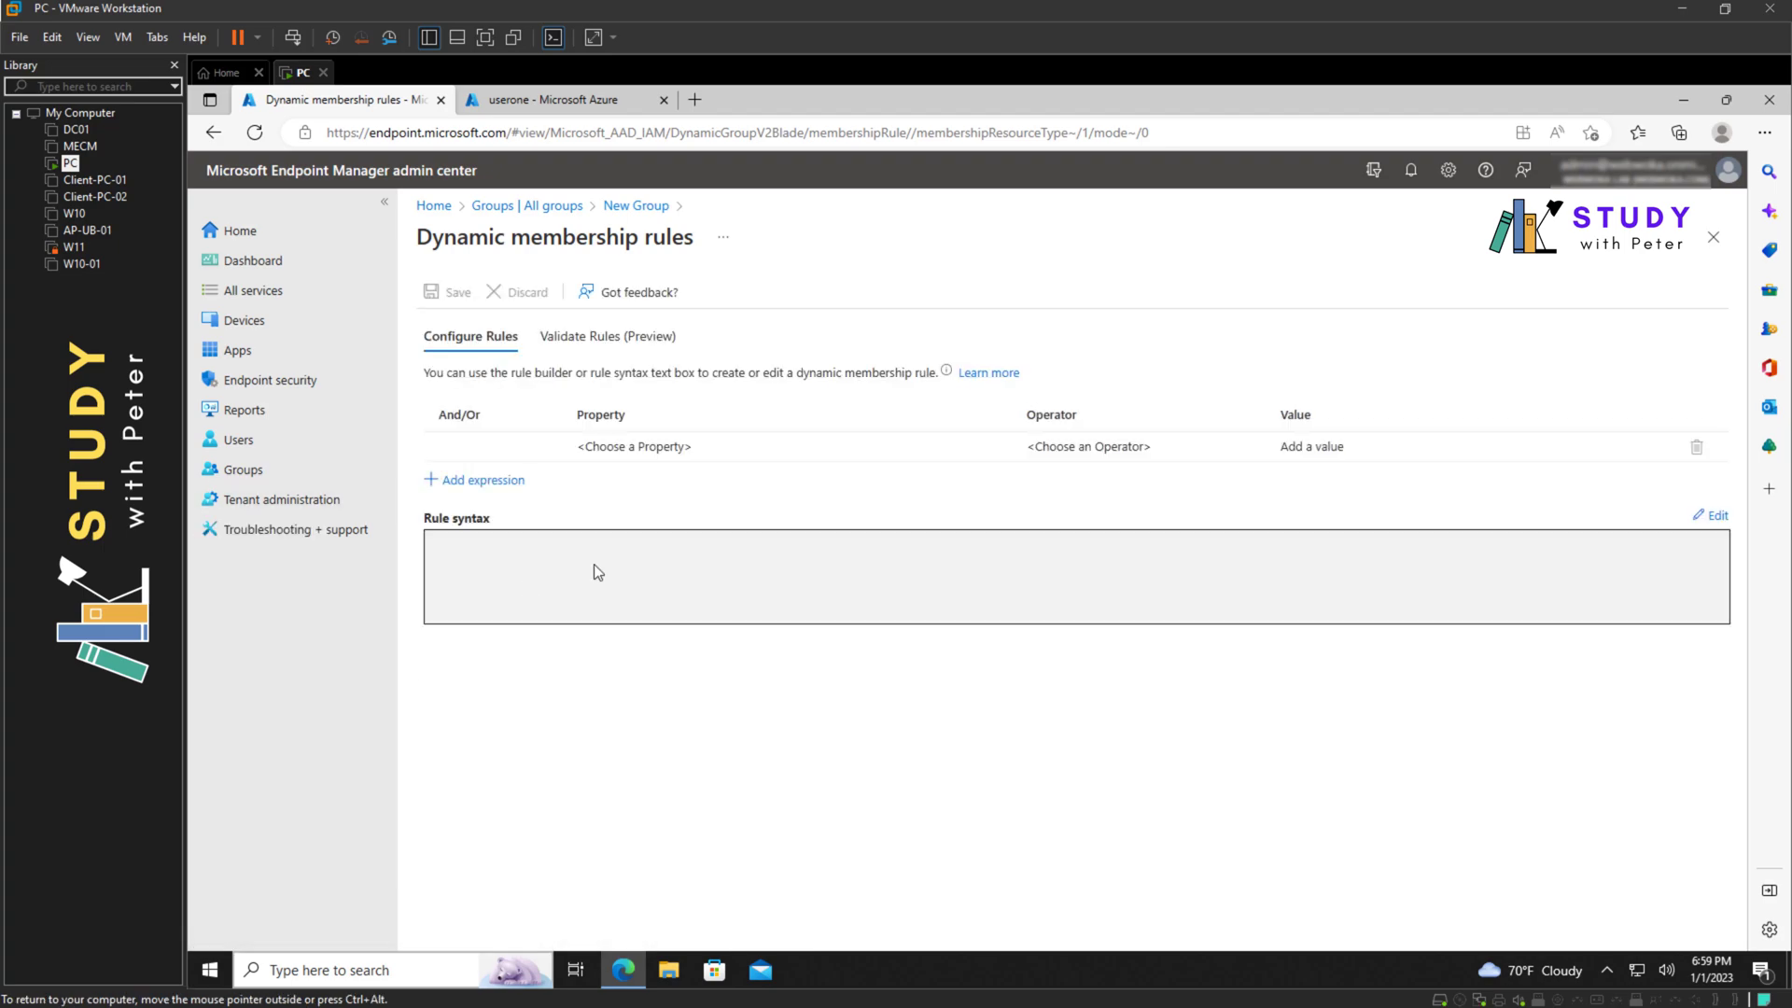
pyautogui.click(1717, 519)
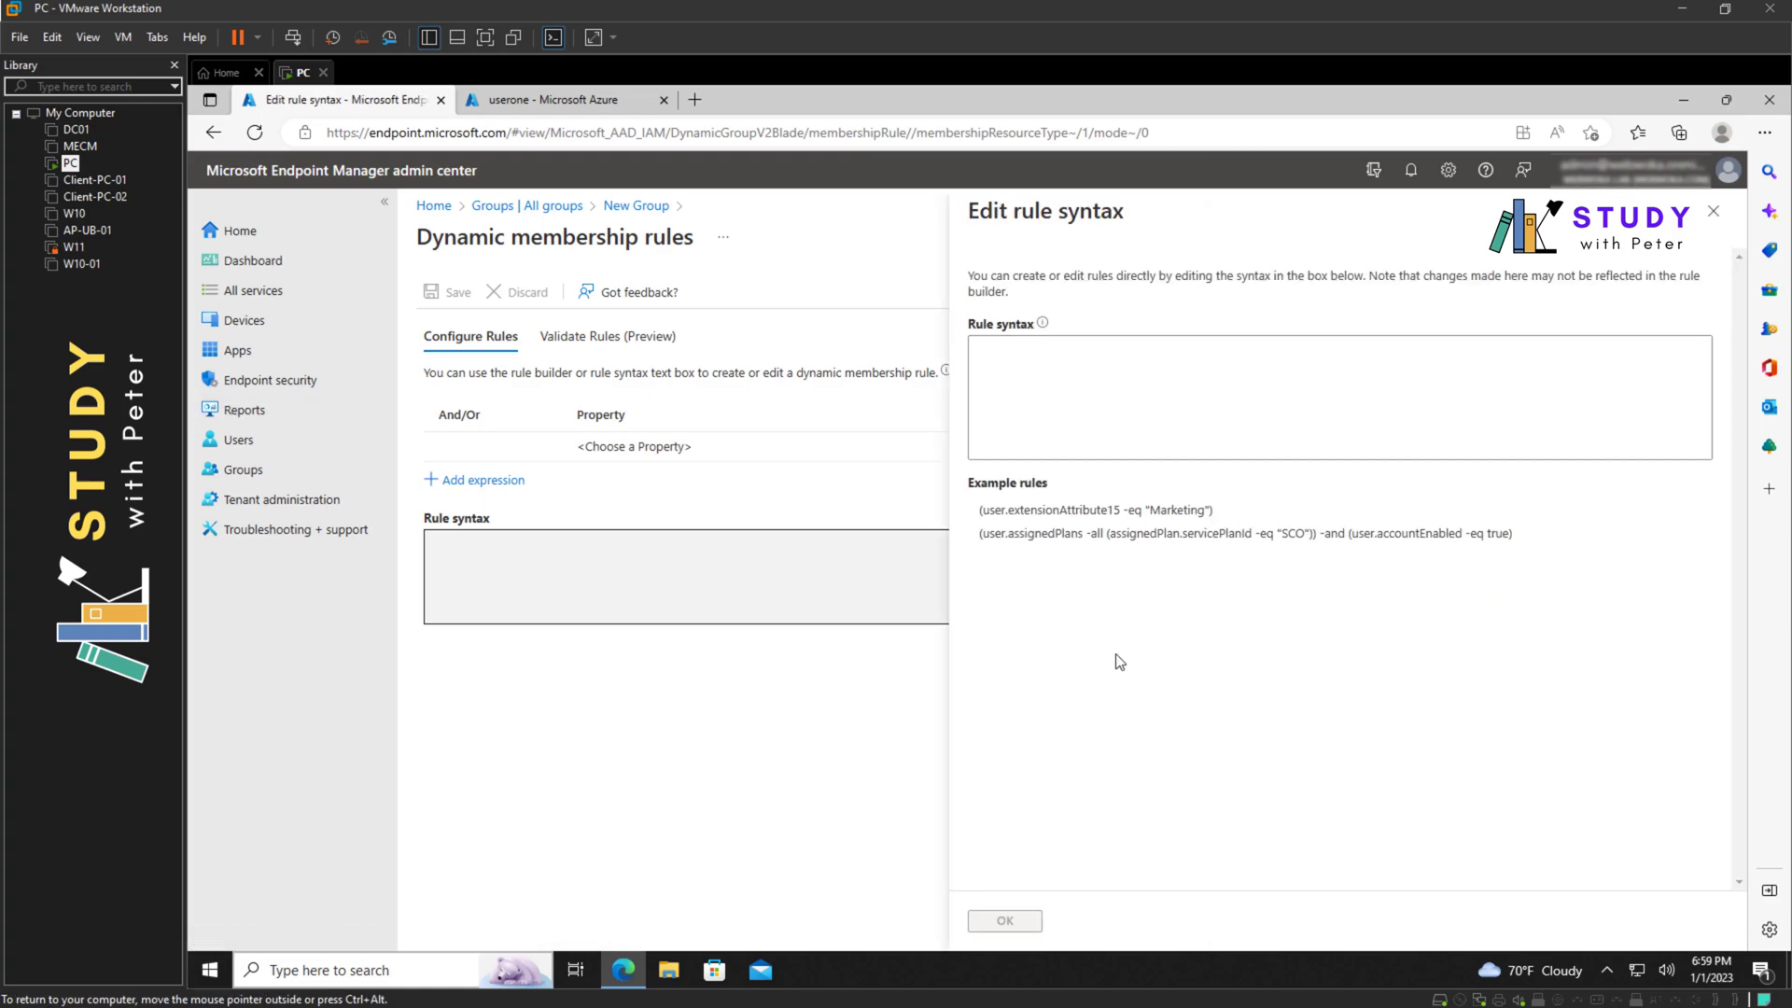
# - Type the rule (device.devicePhysicalIDs -any (_ -contains "[ZTDID]")) into the rule syntax box
pyautogui.click(1115, 410)
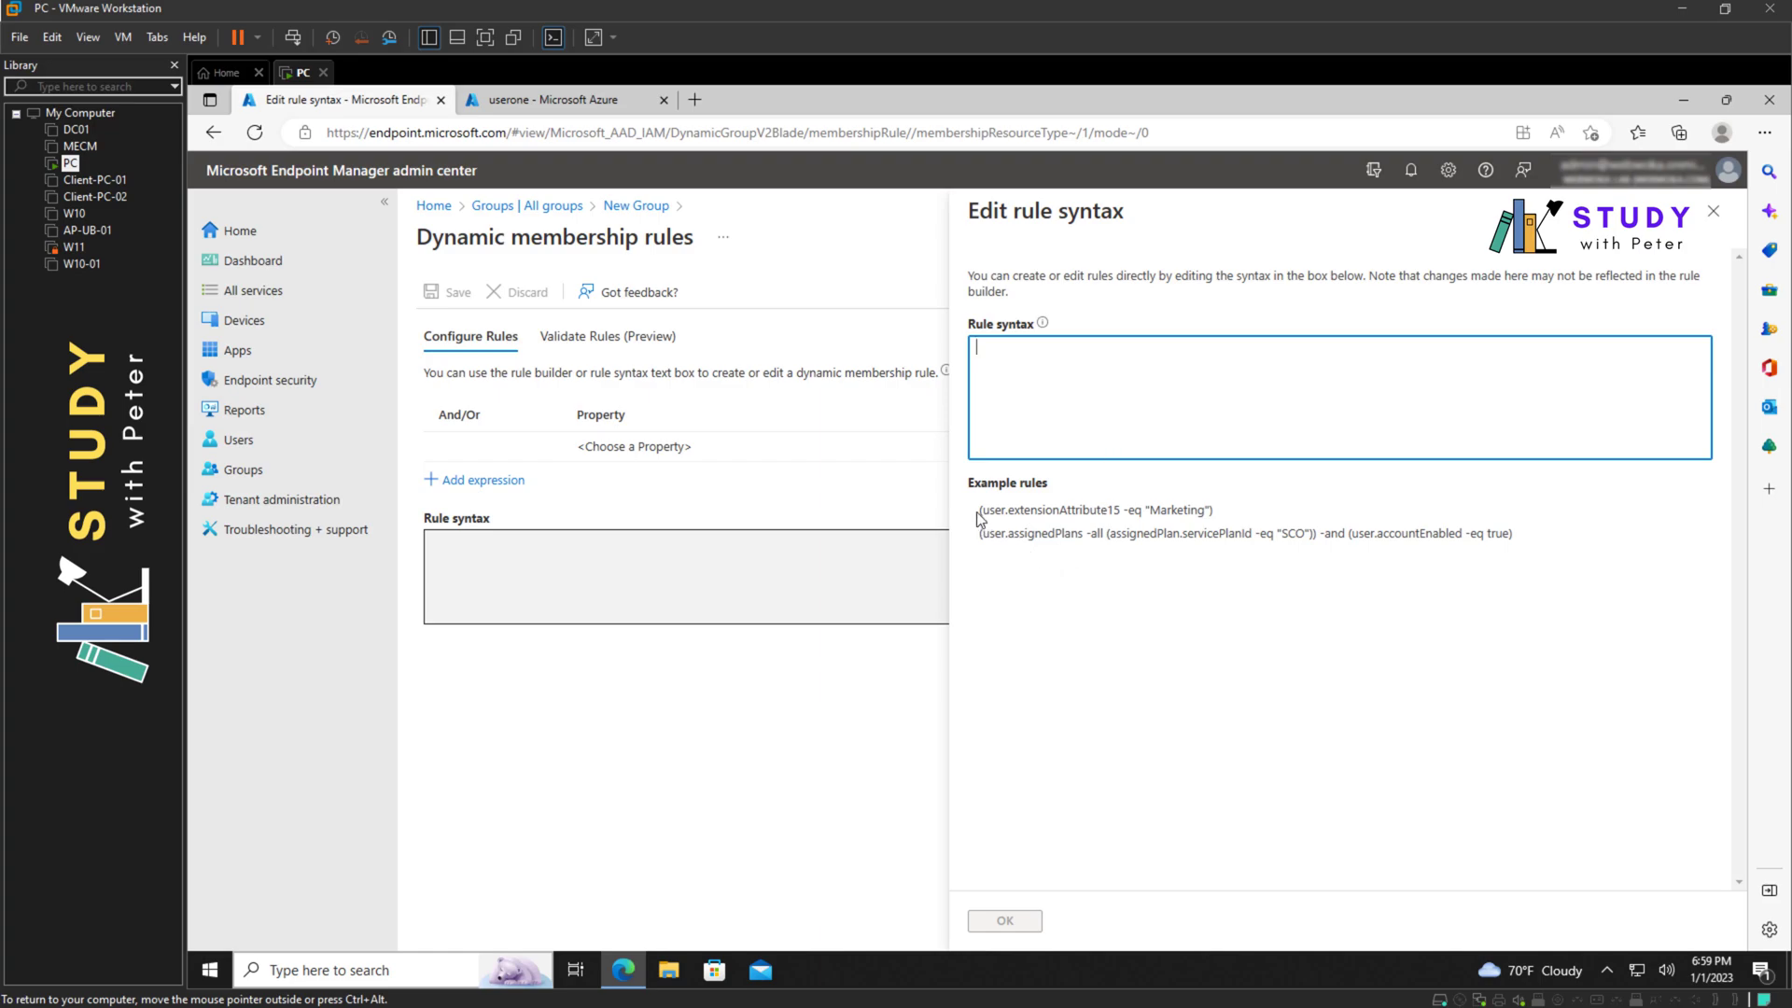
pyautogui.moveTo(978, 511); pyautogui.dragTo(1549, 533)
pyautogui.click(1176, 373)
pyautogui.write('(')
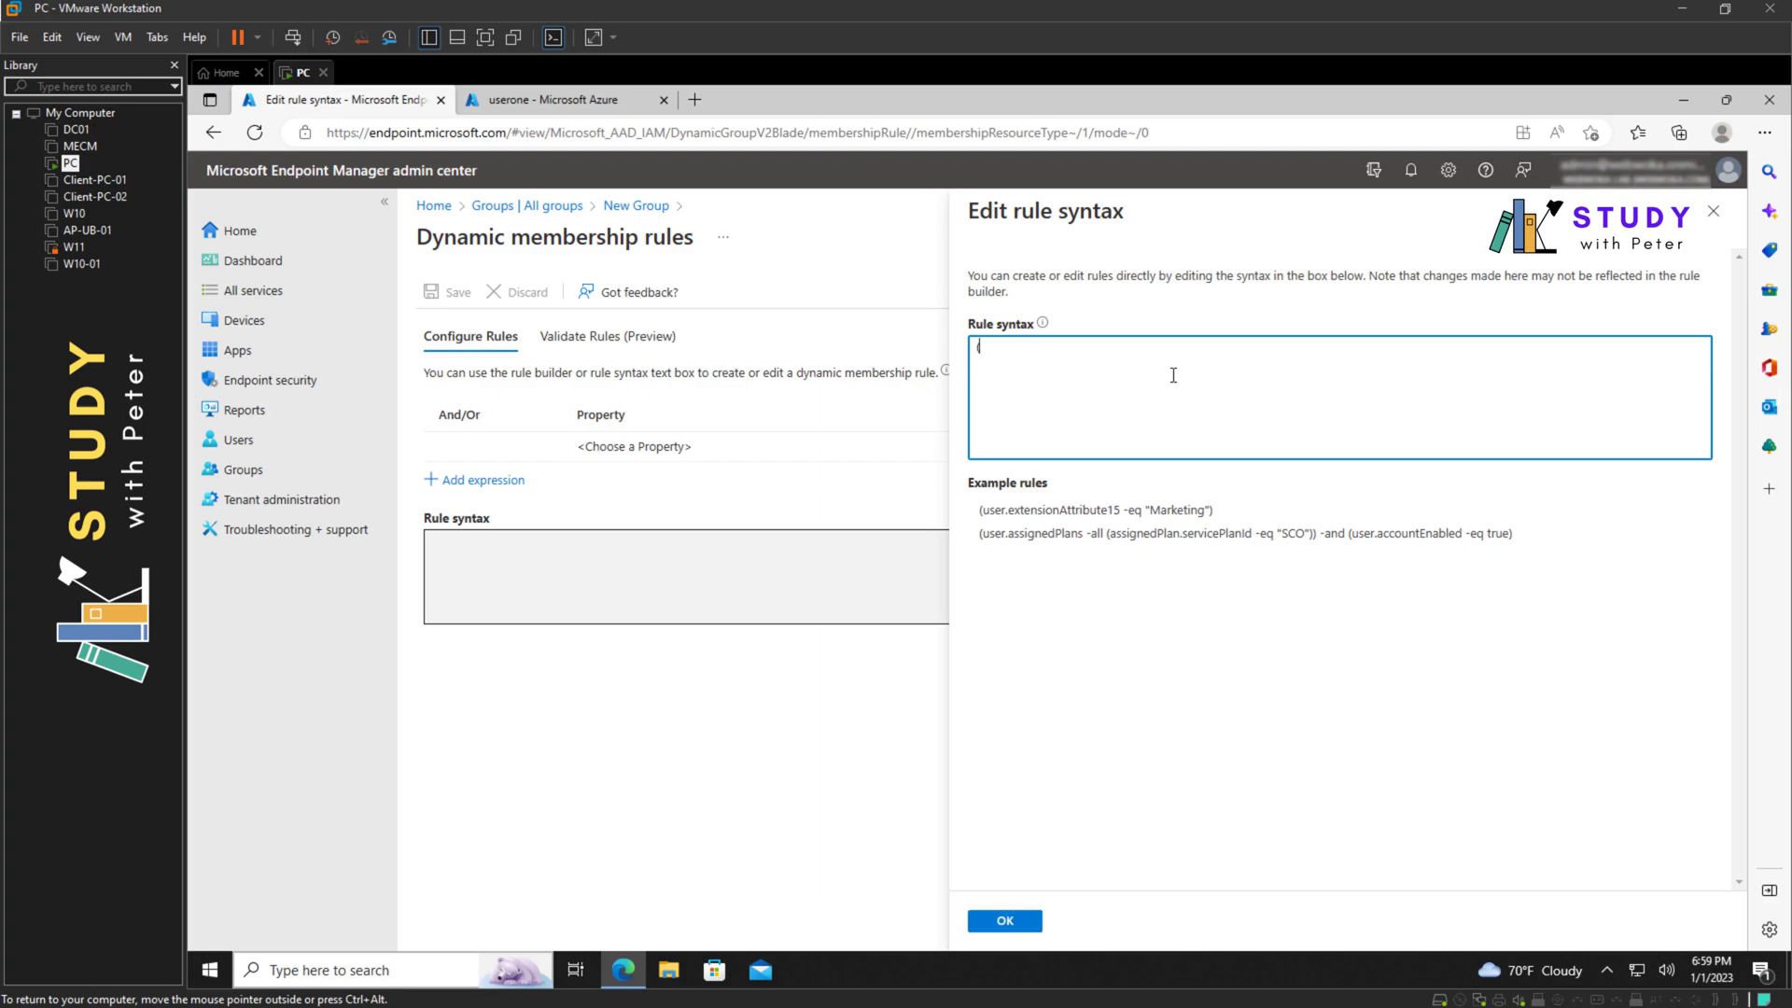
pyautogui.write('device.devicePhysicalIDs -')
pyautogui.write('any')
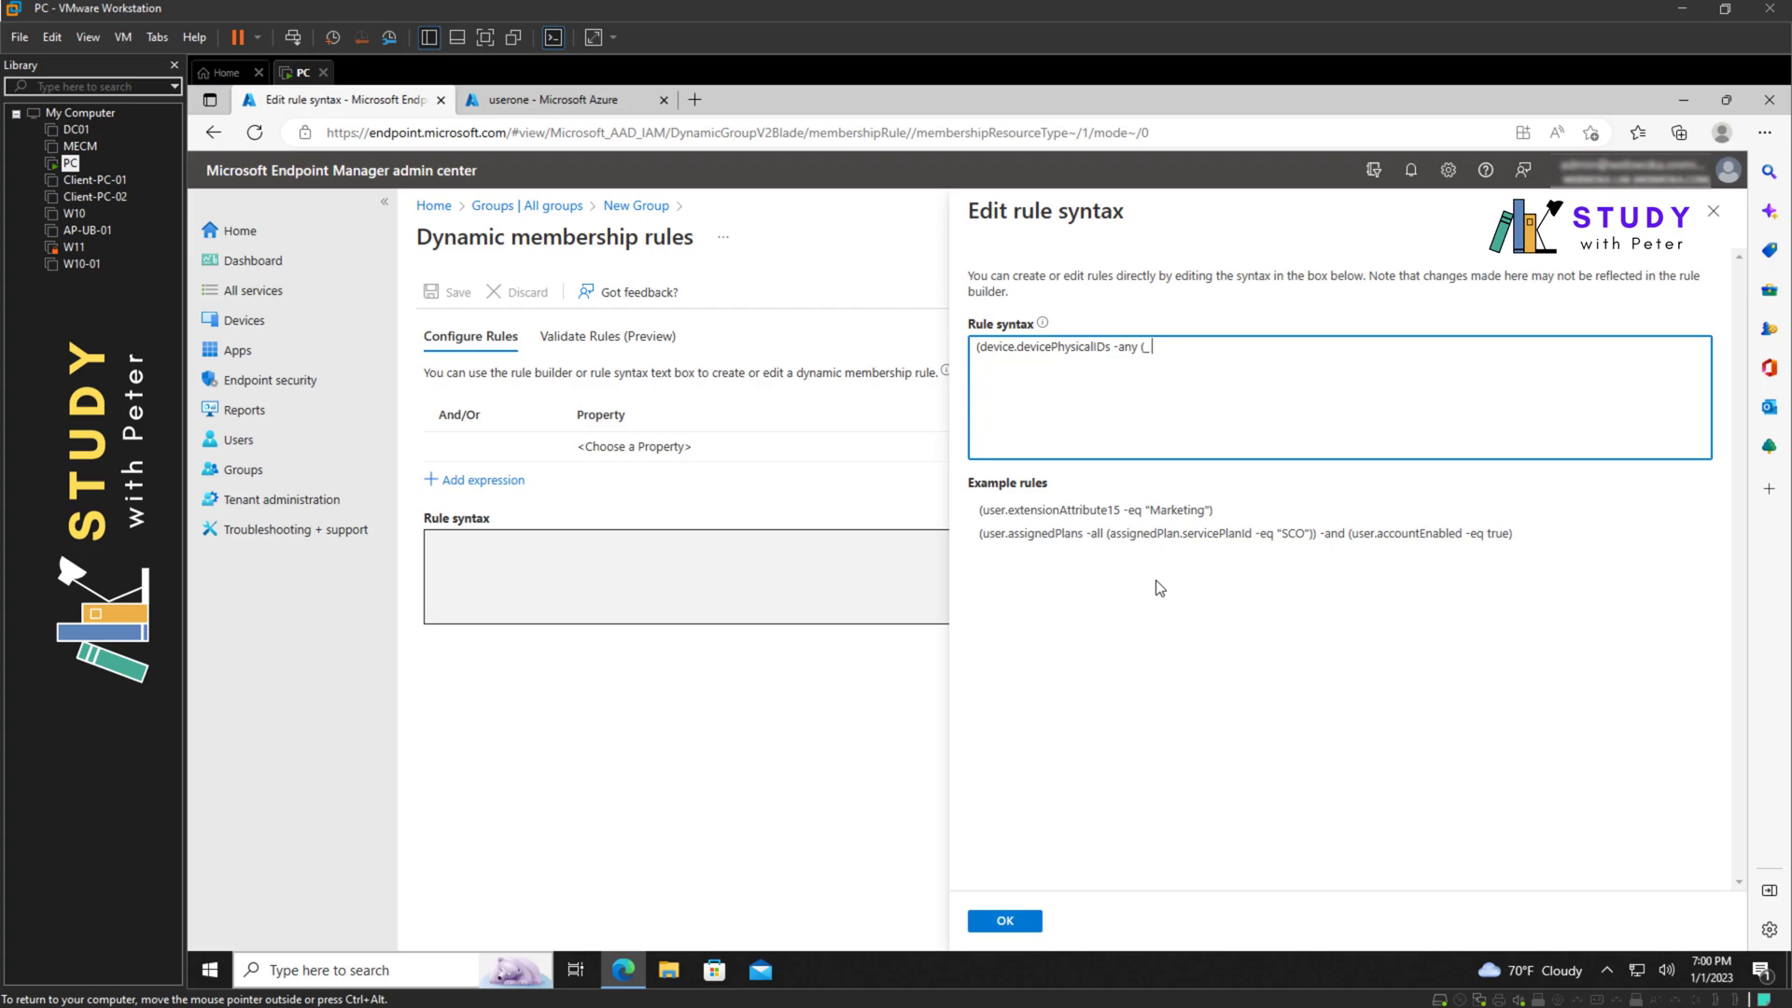
pyautogui.write('(_ -contains "[ZTDID')
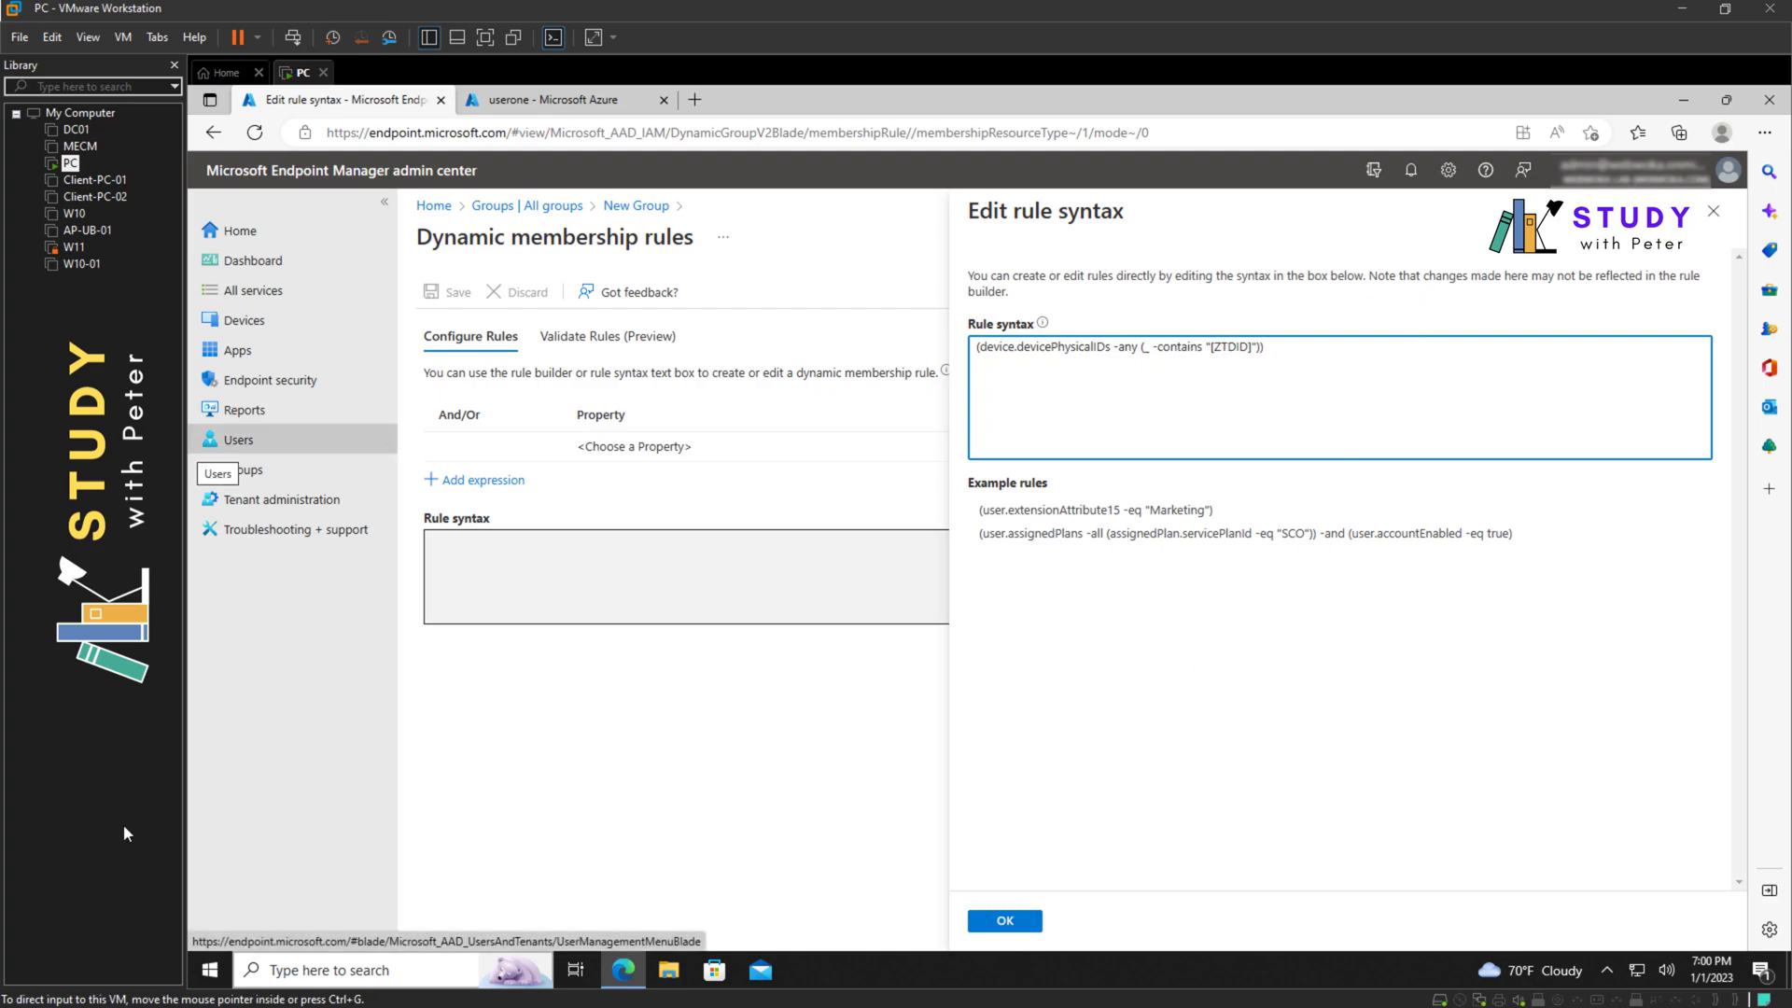
# - Review the typed ZTDID rule and confirm it in the Edit rule syntax pane
pyautogui.moveTo(1267, 349); pyautogui.dragTo(988, 359)
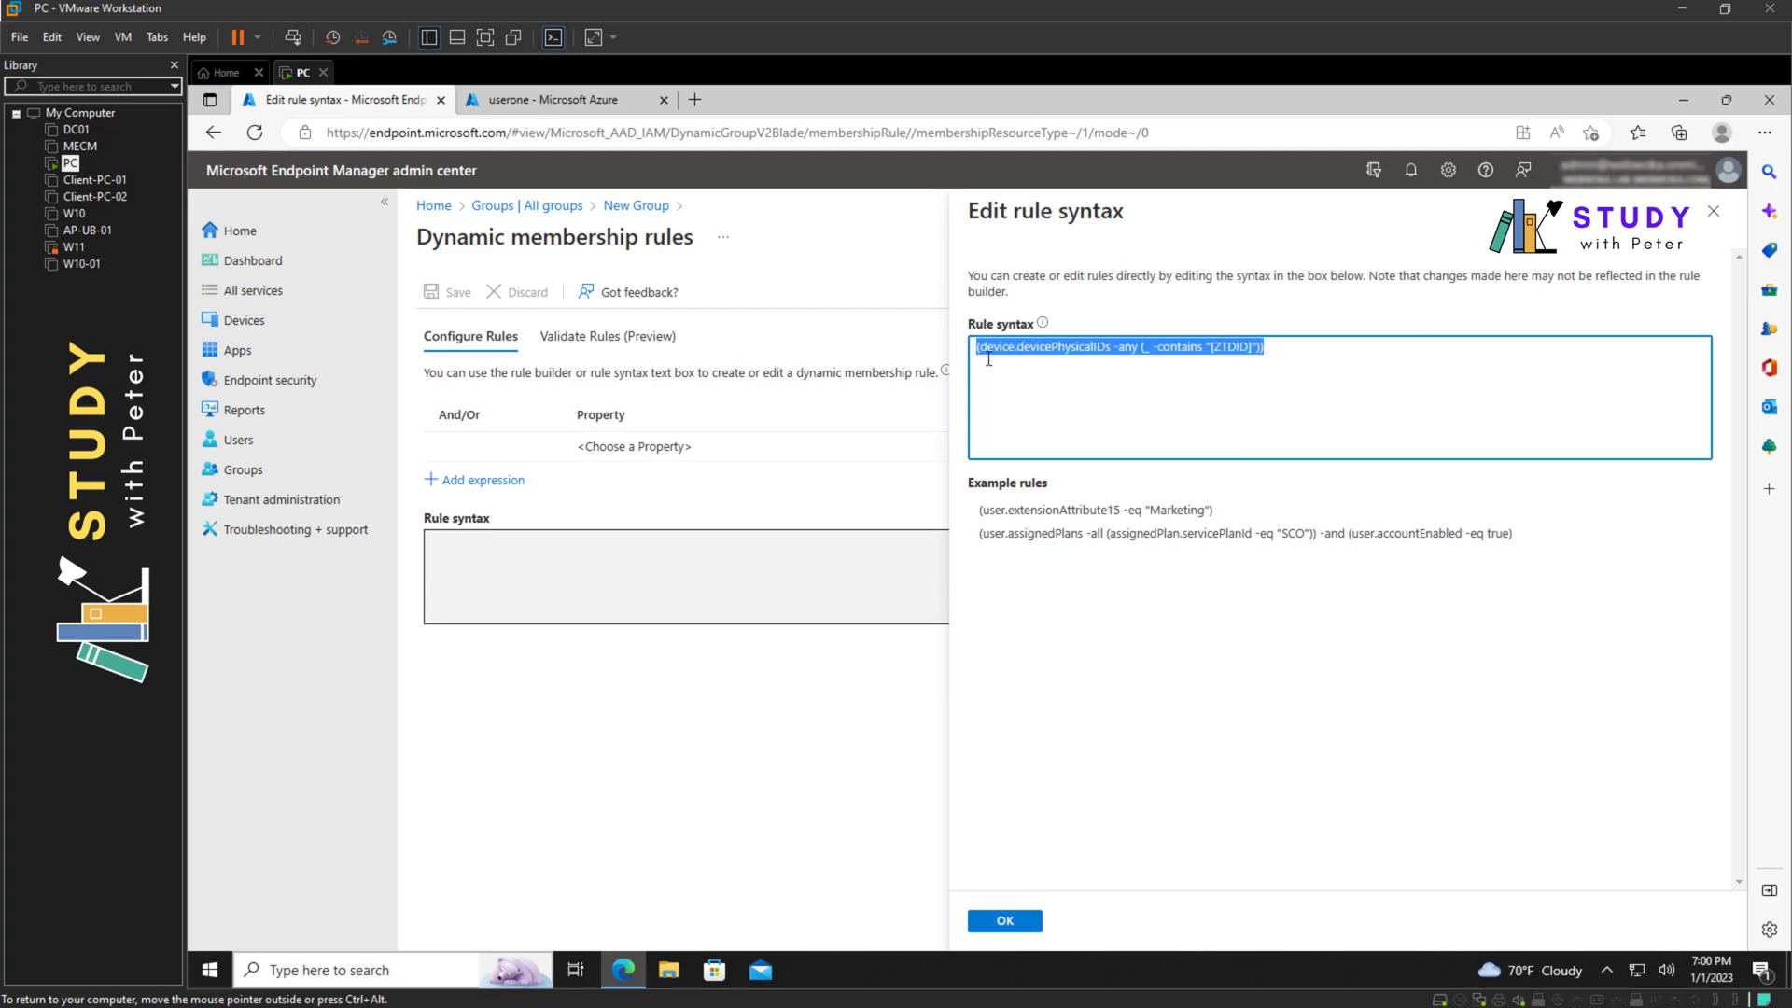
pyautogui.click(1053, 369)
pyautogui.moveTo(1298, 347); pyautogui.dragTo(977, 349)
pyautogui.click(995, 347)
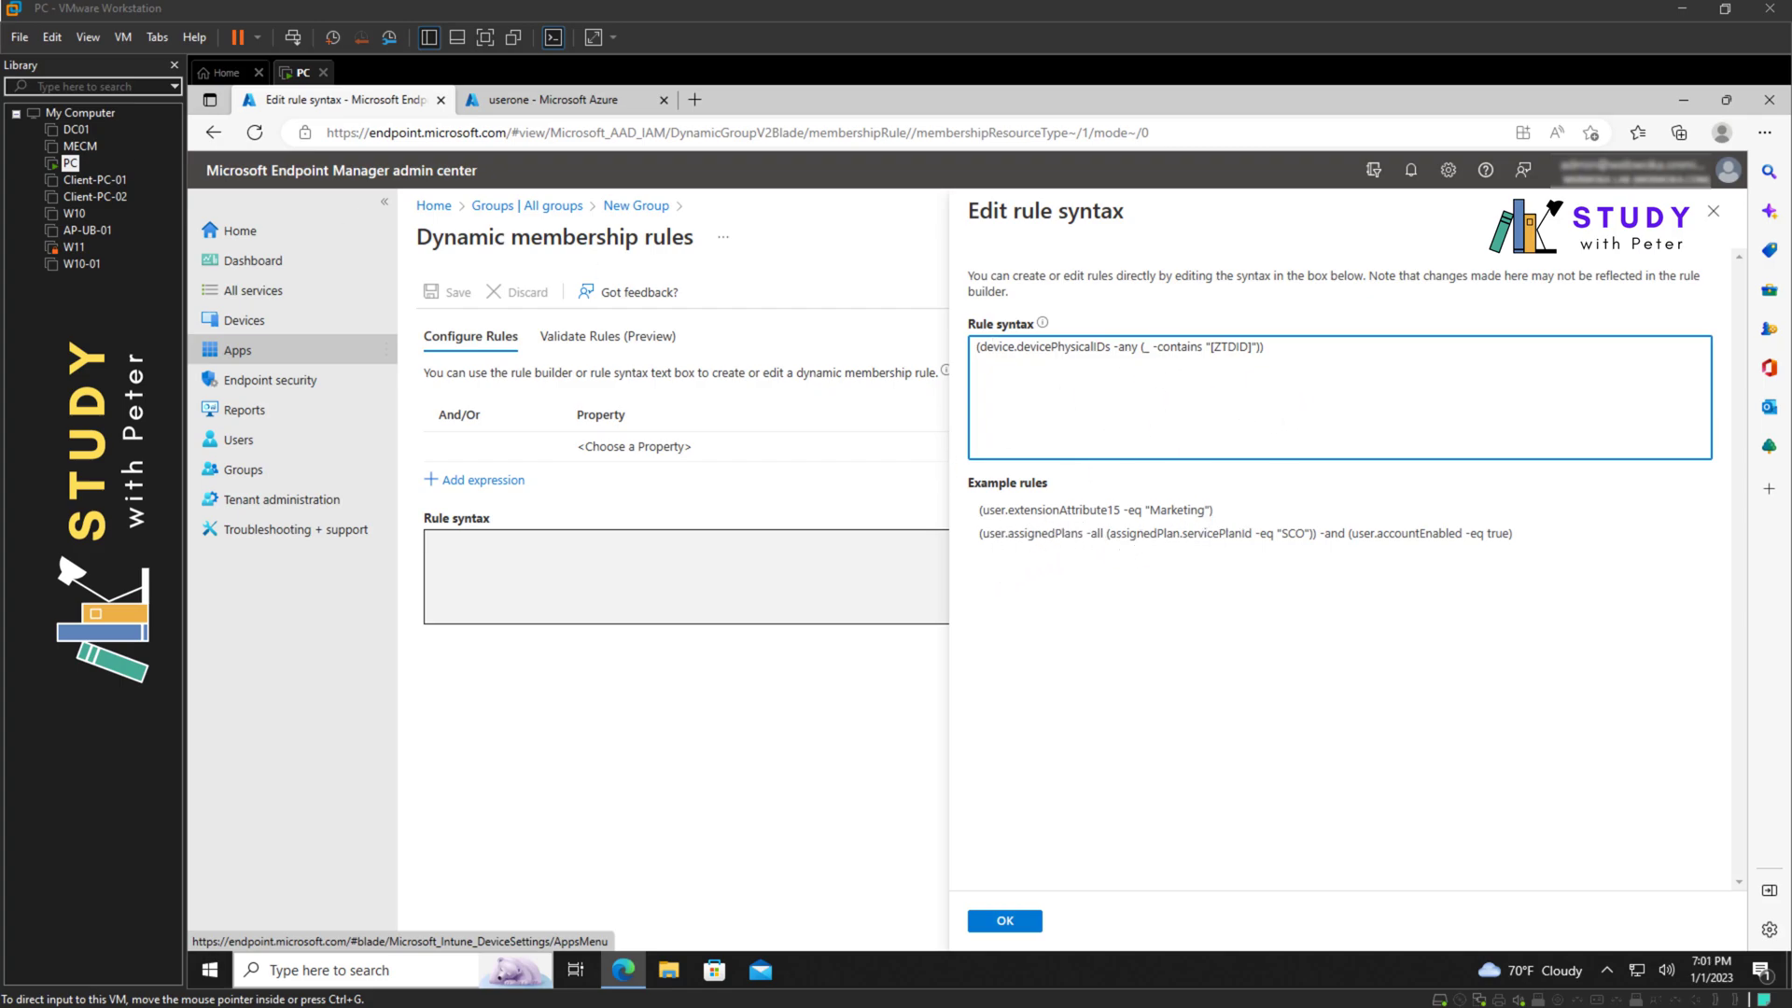
pyautogui.click(1007, 924)
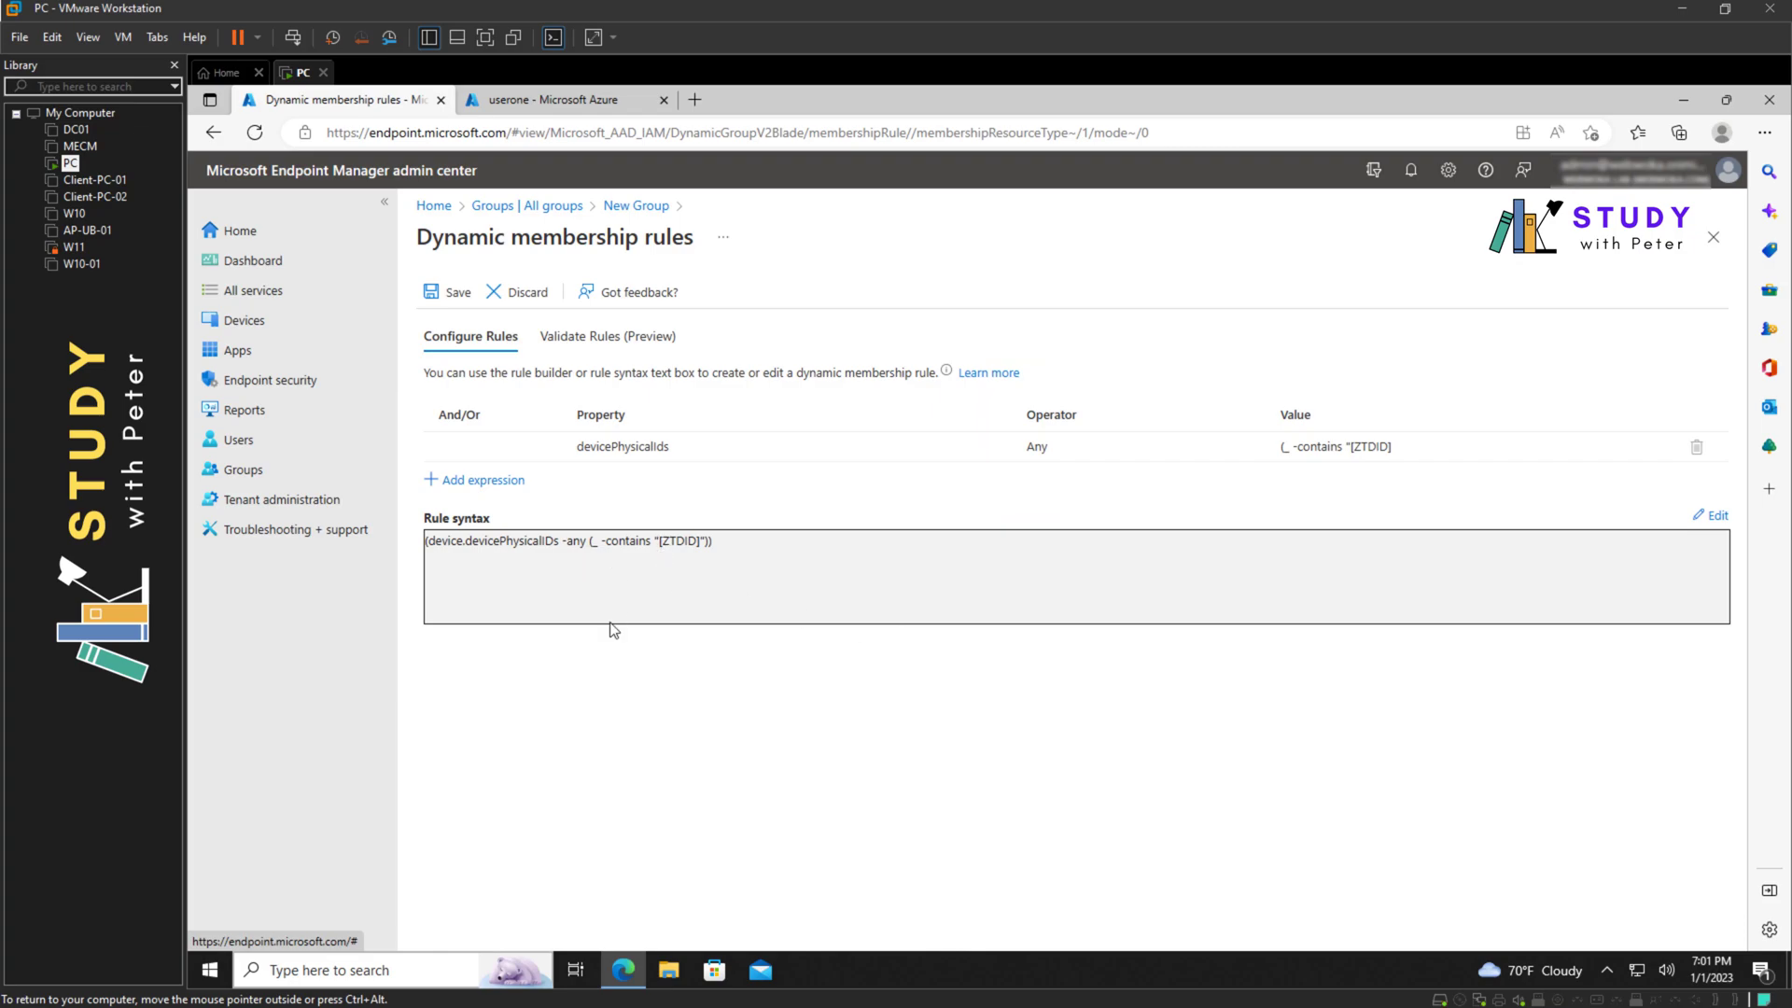
# - Save the rule, create the AutoPilot group, and refresh All groups until it appears
pyautogui.click(447, 293)
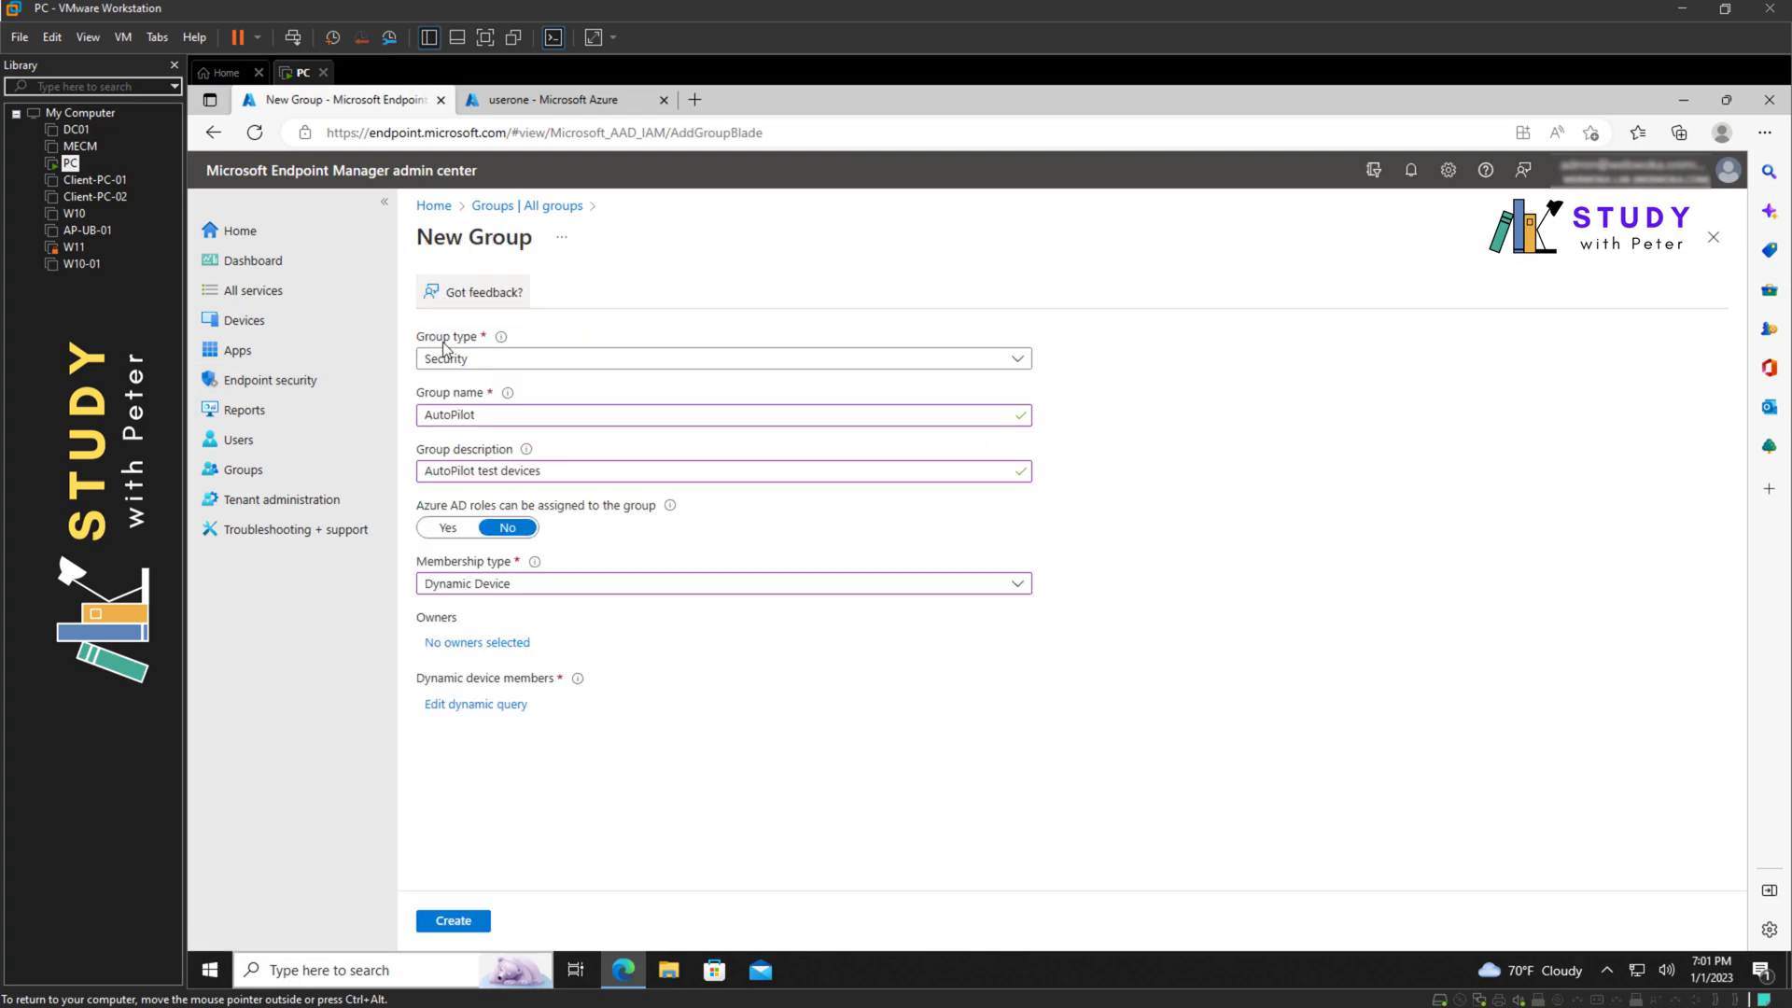
pyautogui.click(454, 921)
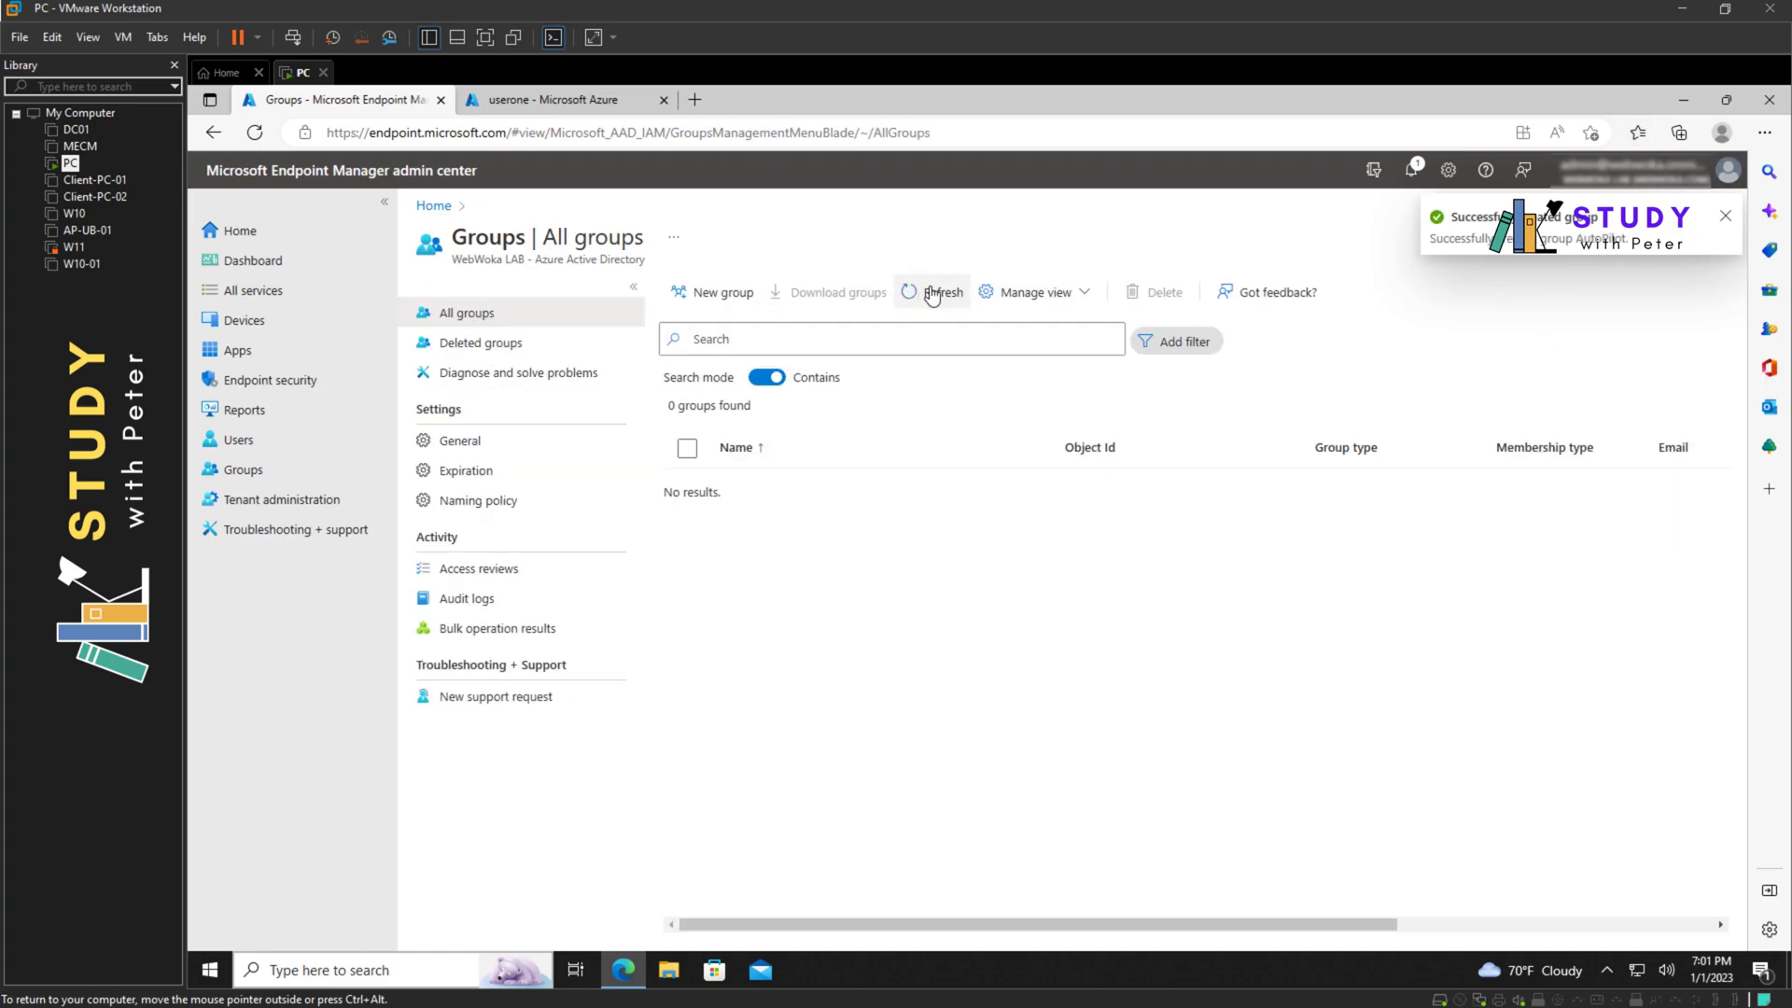
pyautogui.click(931, 294)
pyautogui.click(932, 293)
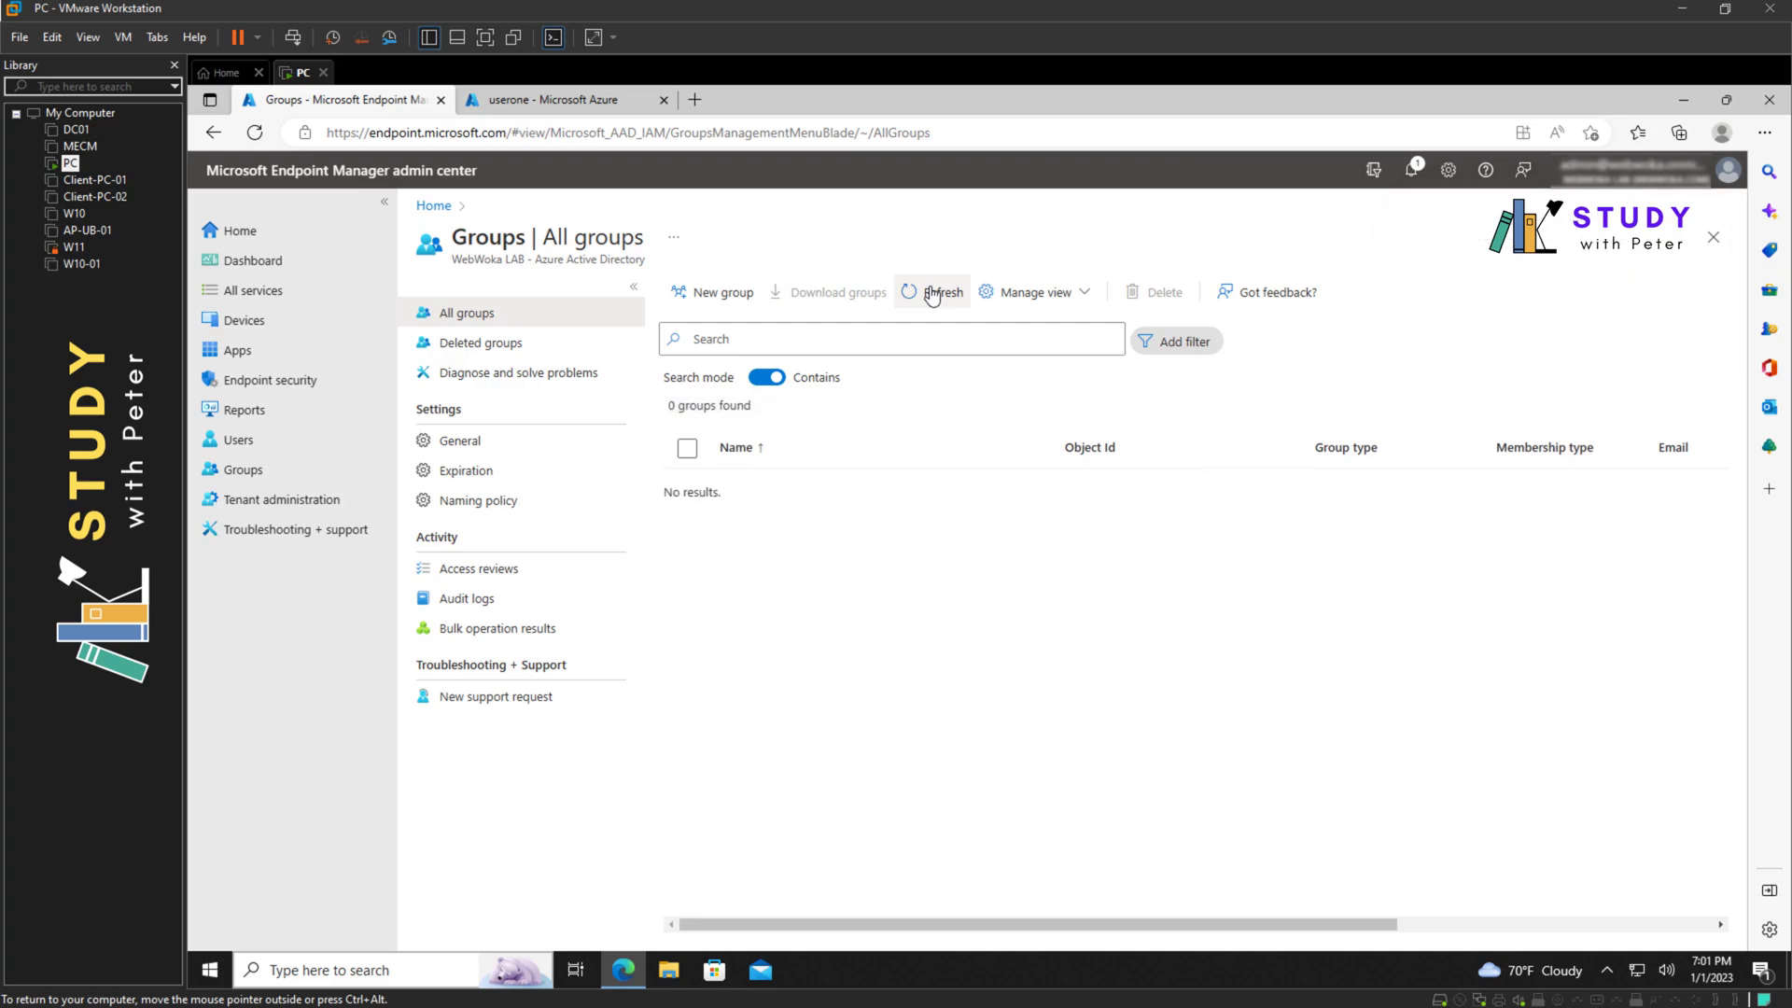
pyautogui.click(932, 294)
pyautogui.click(931, 293)
pyautogui.click(931, 293)
pyautogui.click(931, 293)
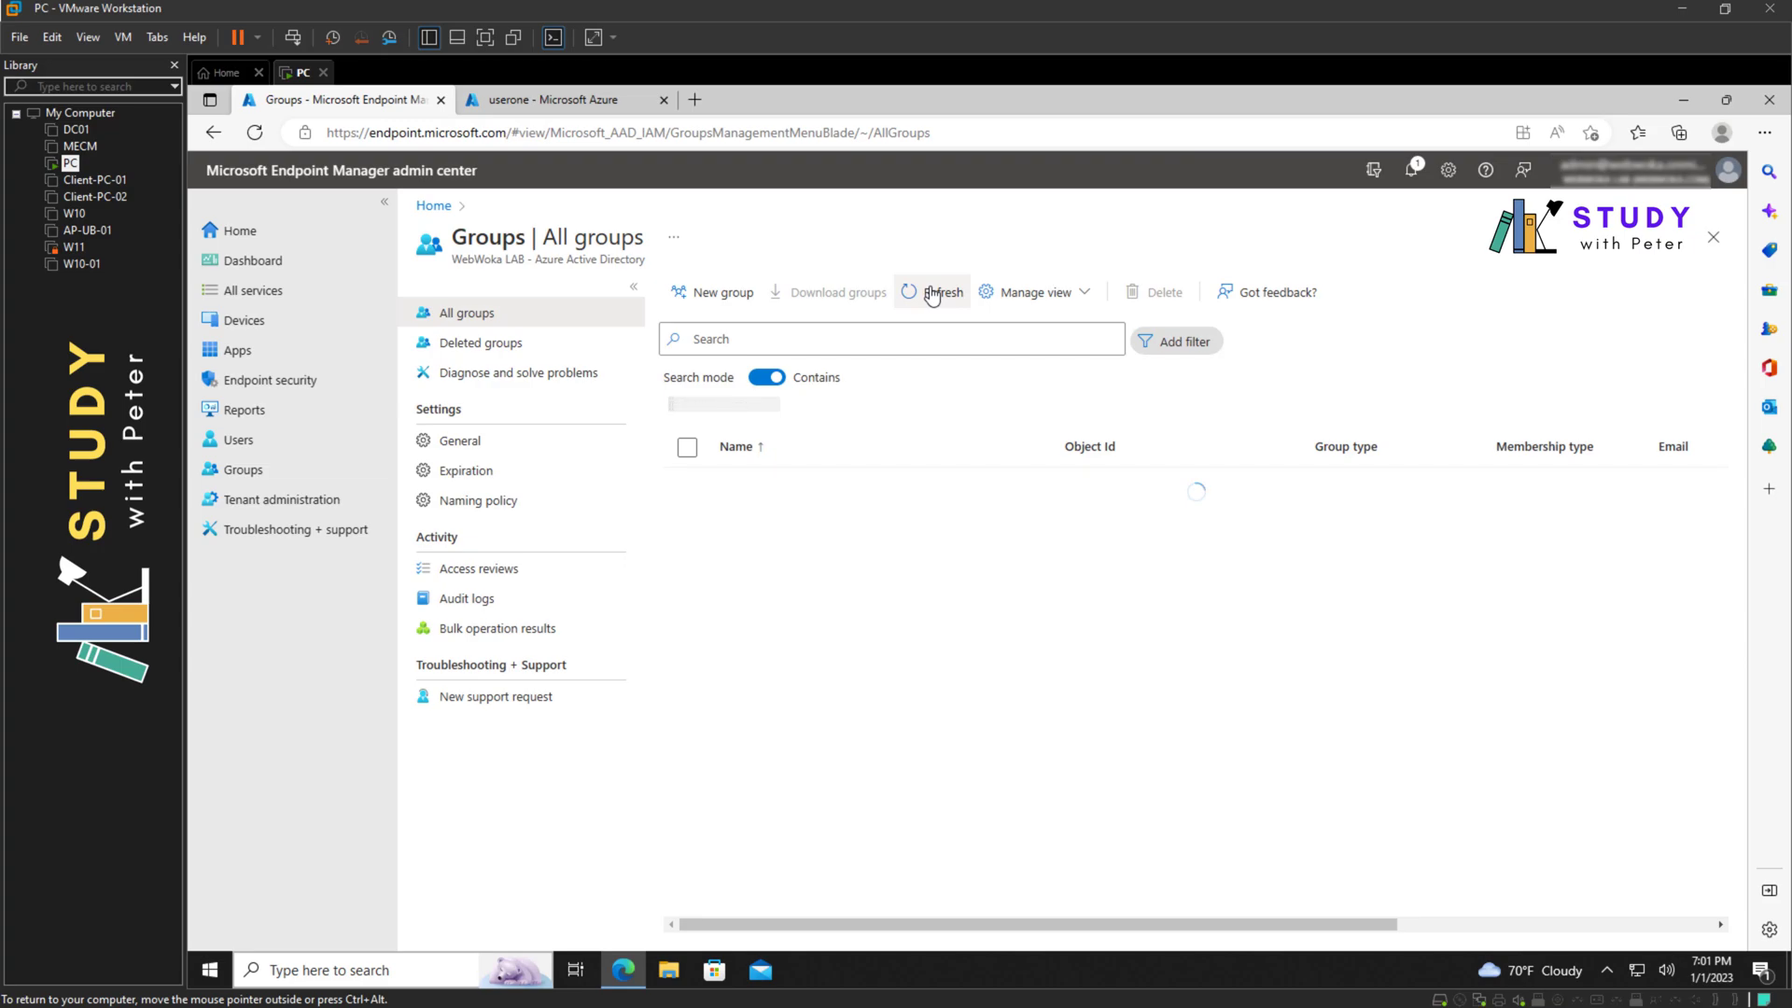
pyautogui.click(254, 133)
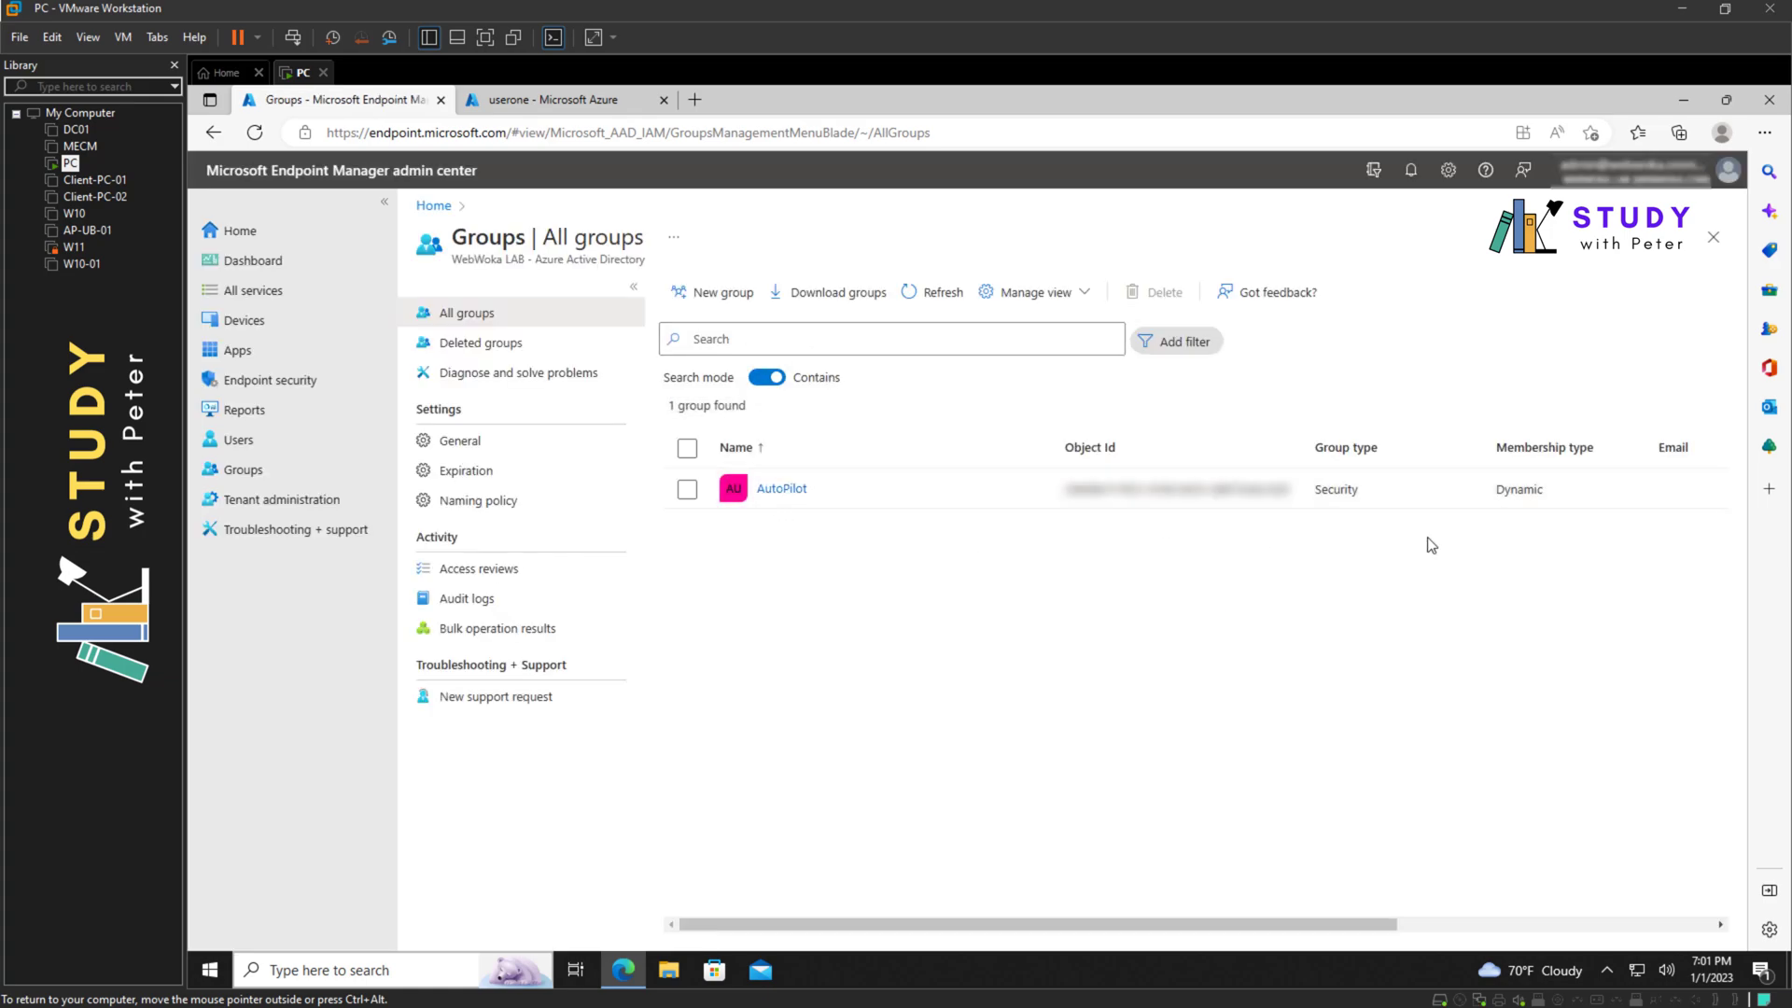
# - Open the AutoPilot group's Overview from the All groups list and select its name
pyautogui.click(771, 490)
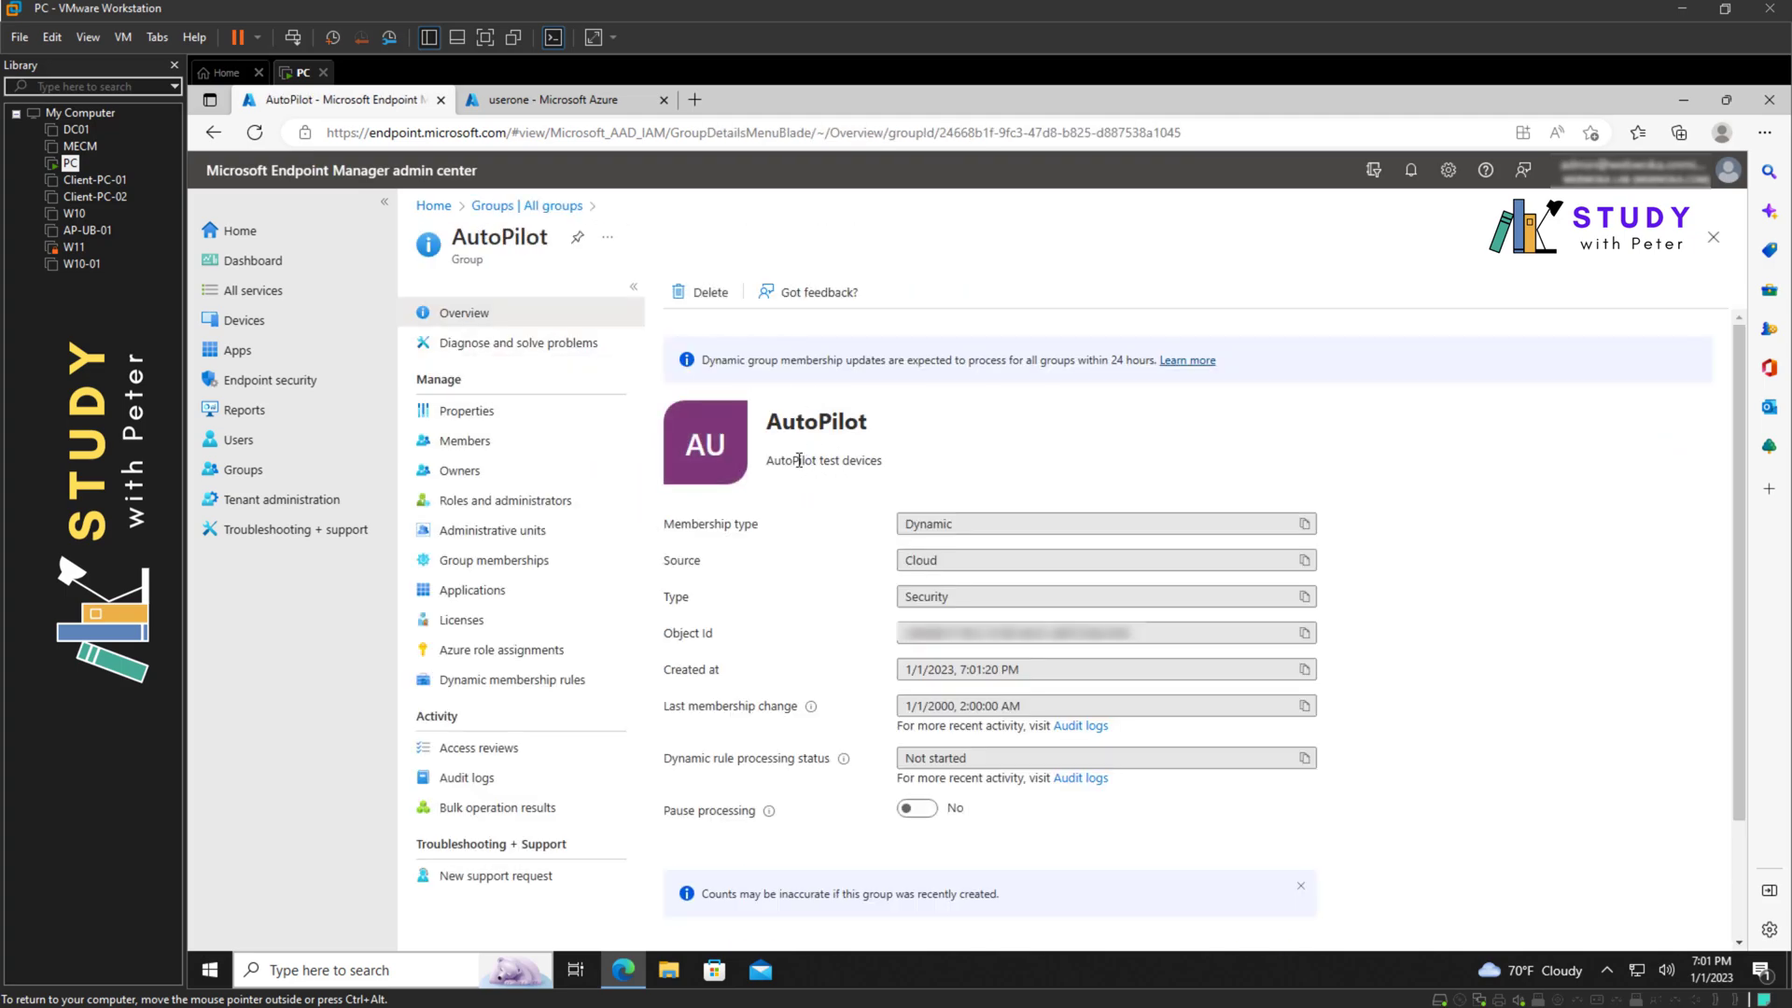
pyautogui.moveTo(769, 424); pyautogui.dragTo(859, 425)
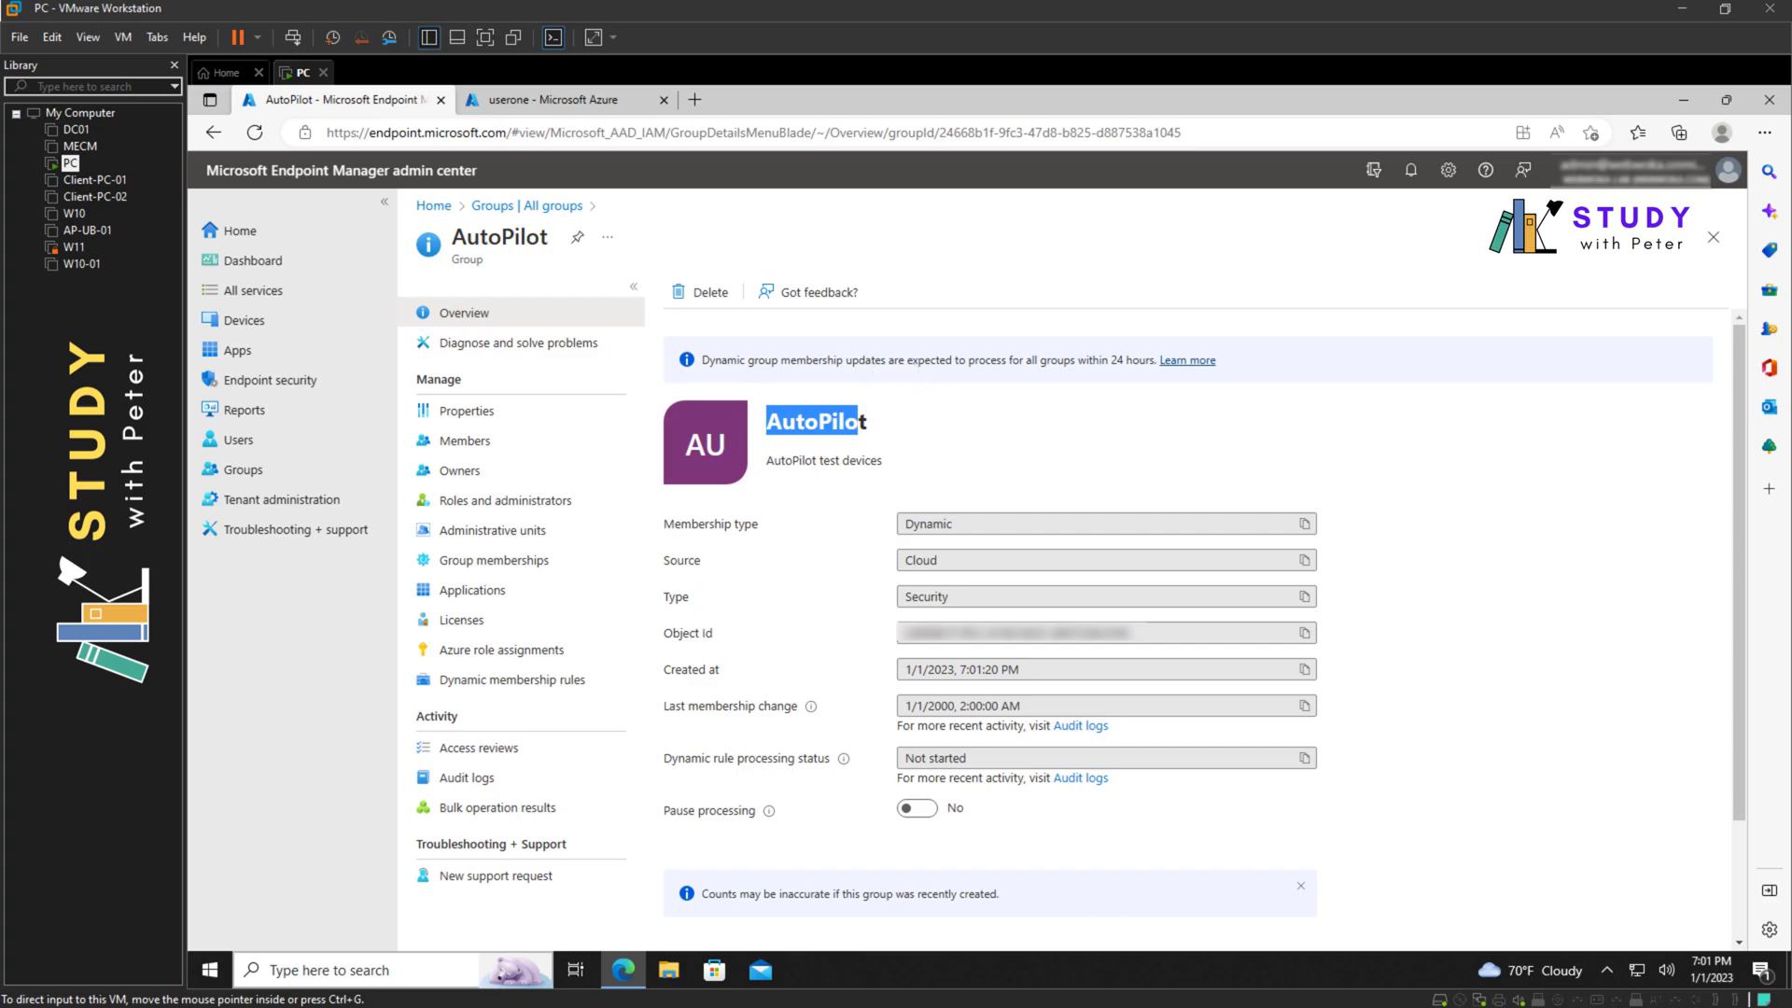